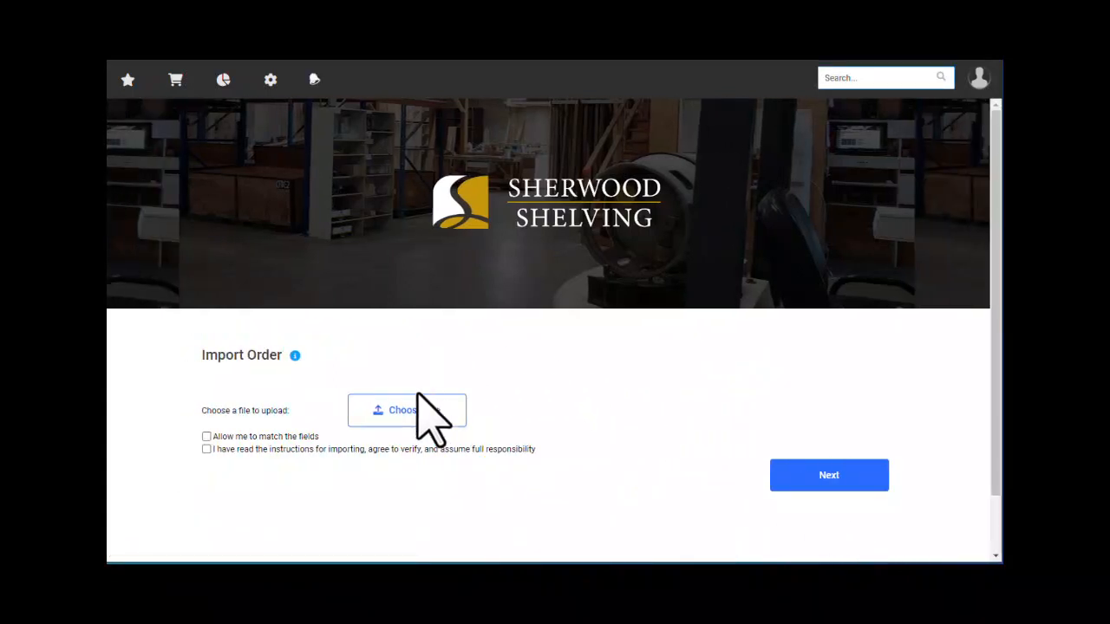
# Import the order from Closet-133.csv, accepting the import instructions and responsibility statement
pyautogui.click(404, 415)
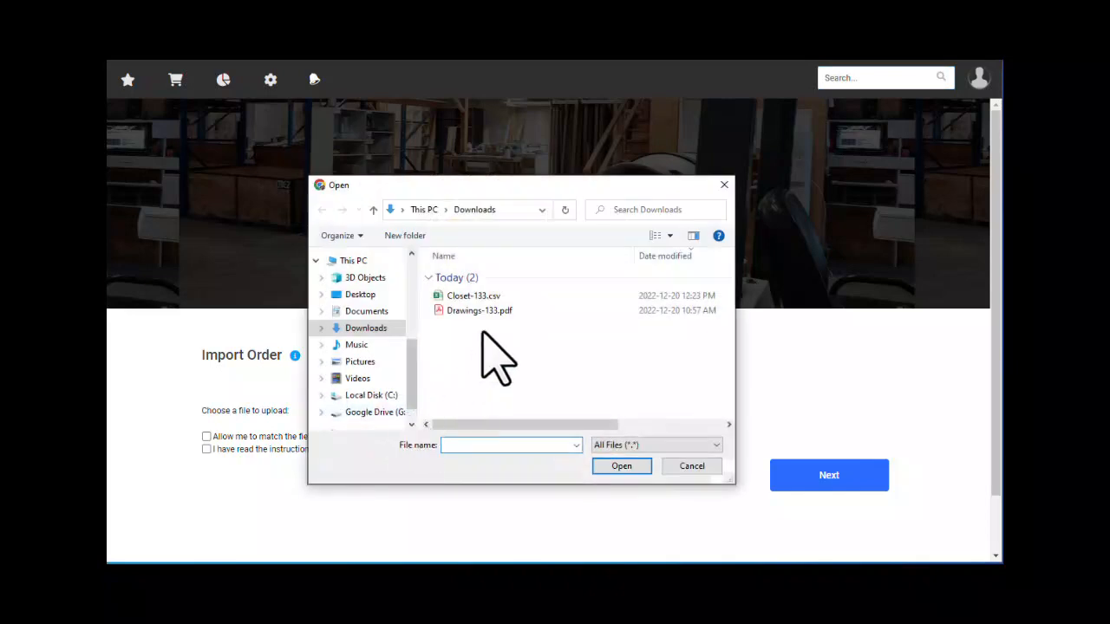
pyautogui.click(461, 299)
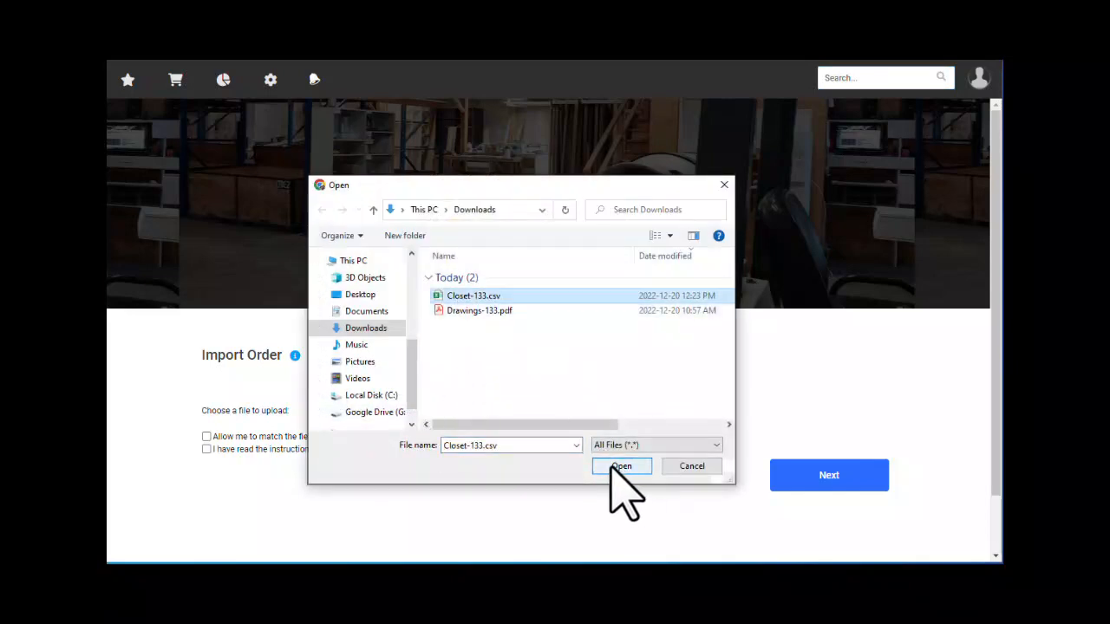
pyautogui.click(620, 468)
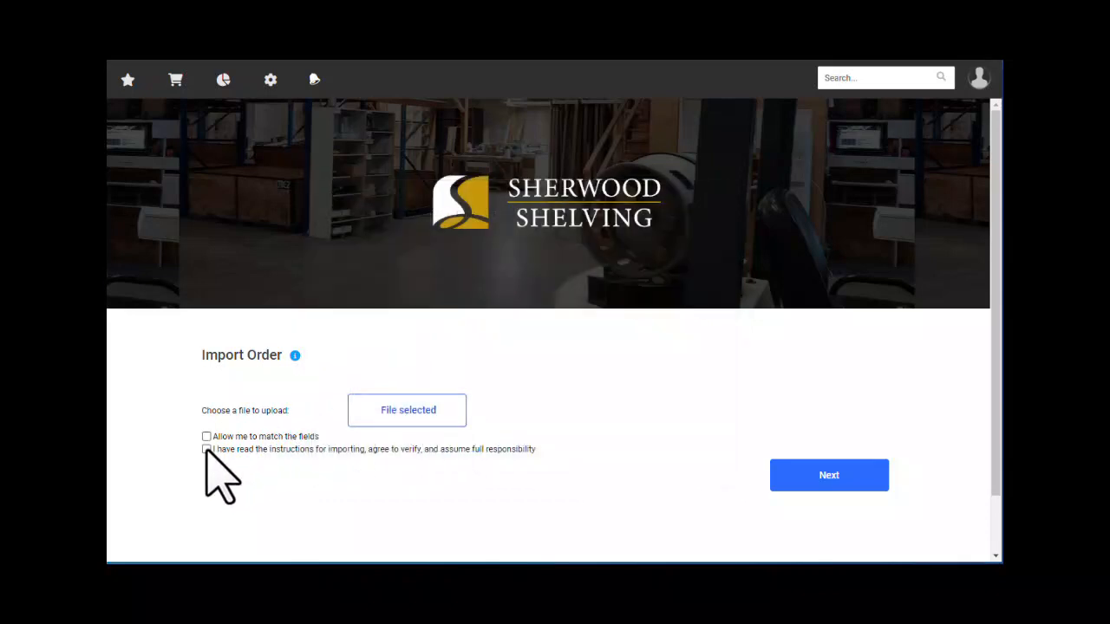
pyautogui.click(206, 450)
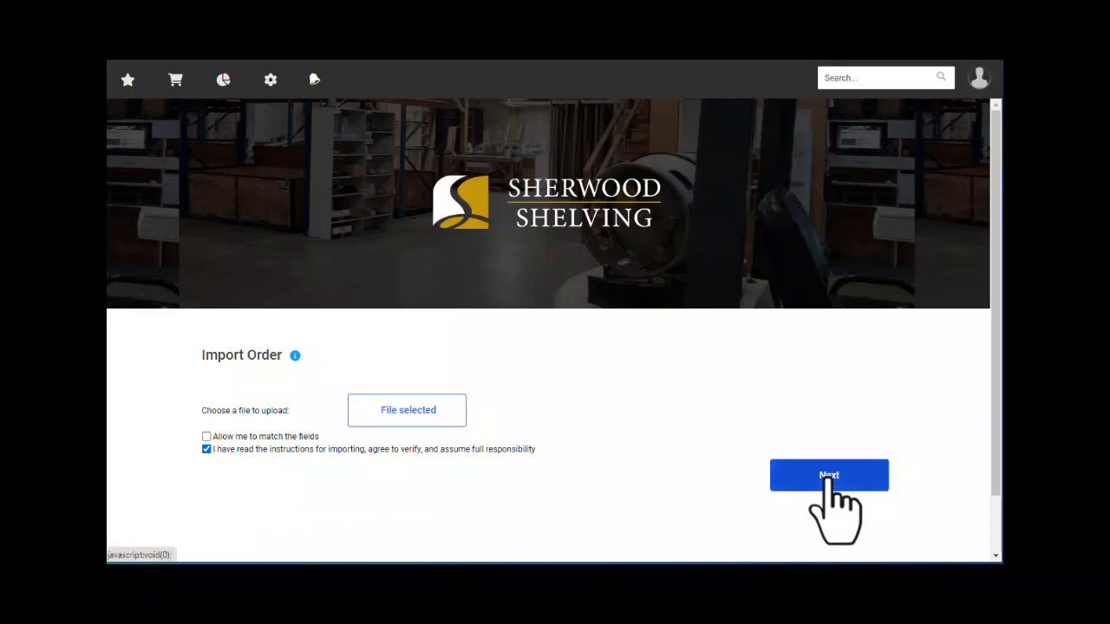
pyautogui.click(826, 479)
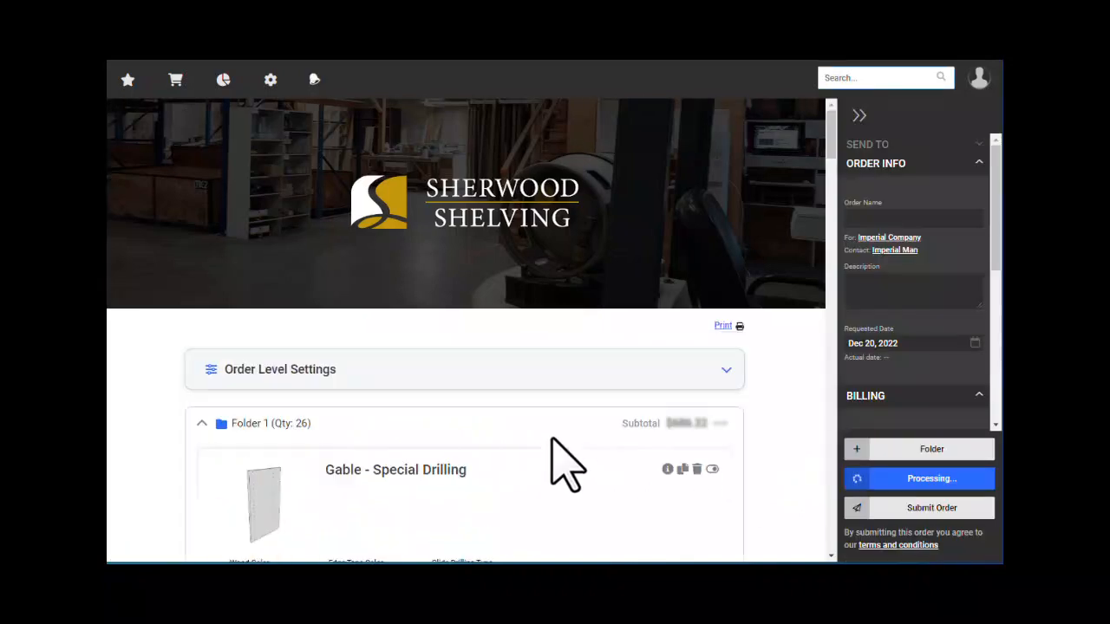
# Examine the height, depth and rail notch setting of the first Gable - Special Drilling line
pyautogui.scroll(-4, 485, 416)
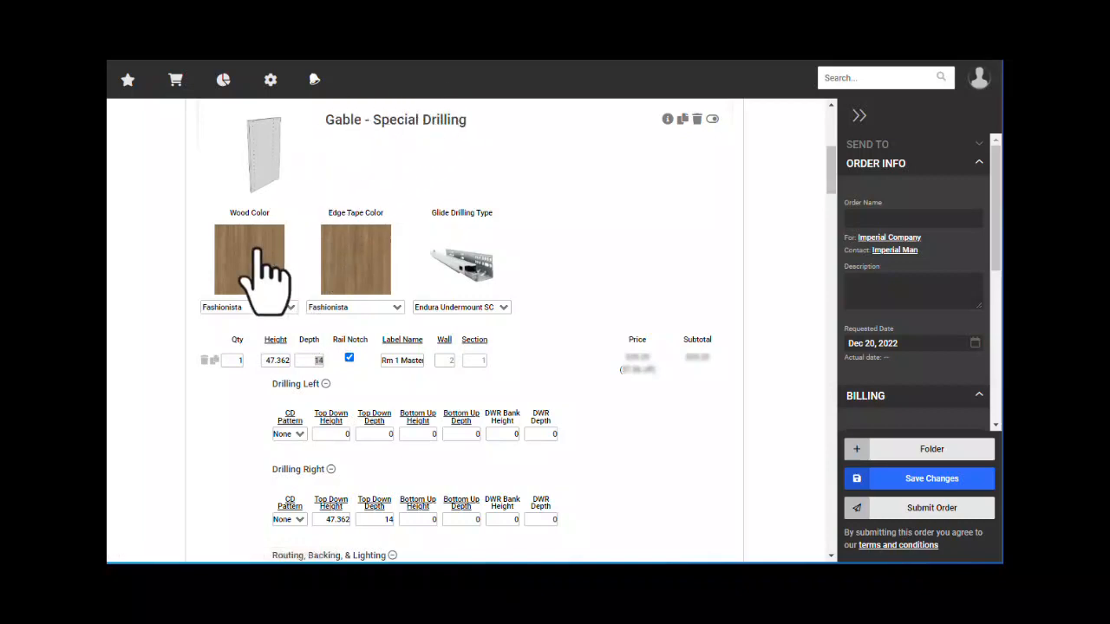
pyautogui.doubleClick(272, 361)
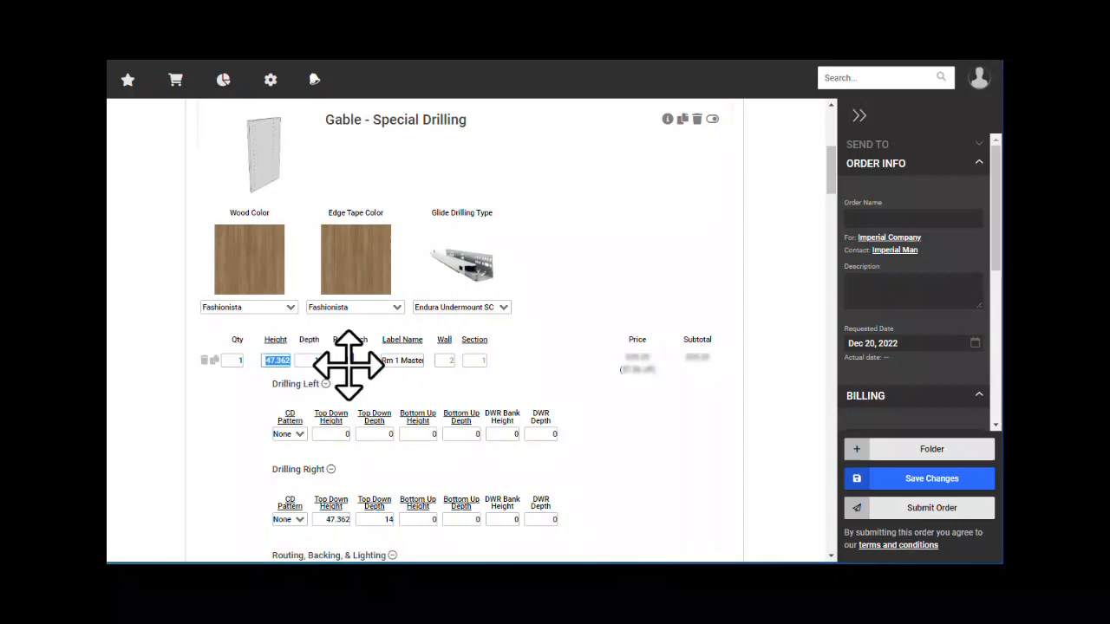
pyautogui.doubleClick(327, 361)
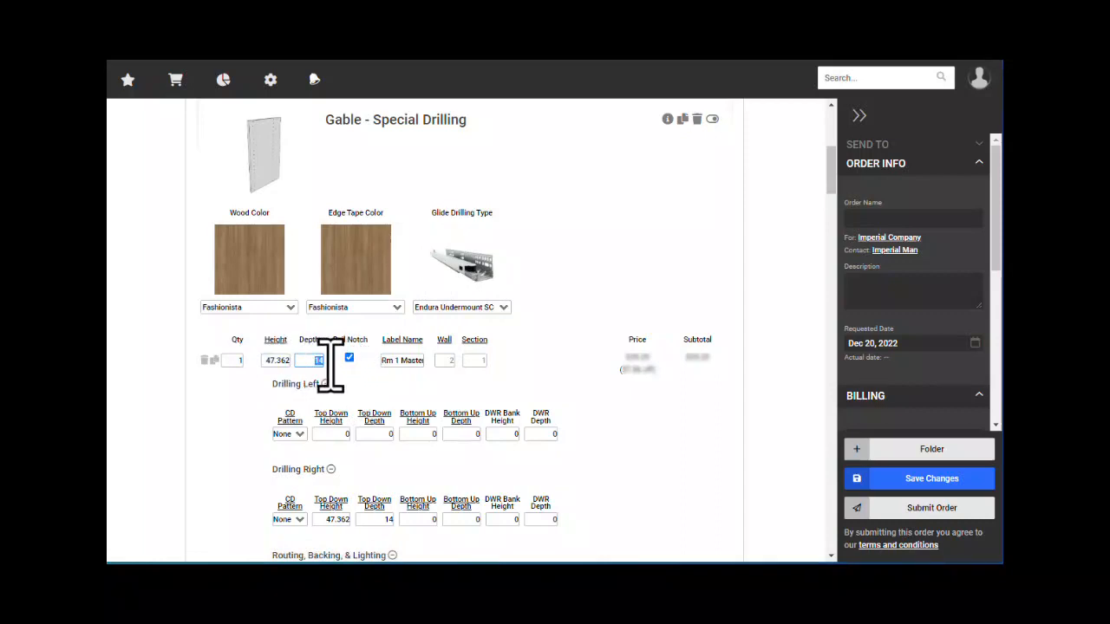
pyautogui.click(348, 358)
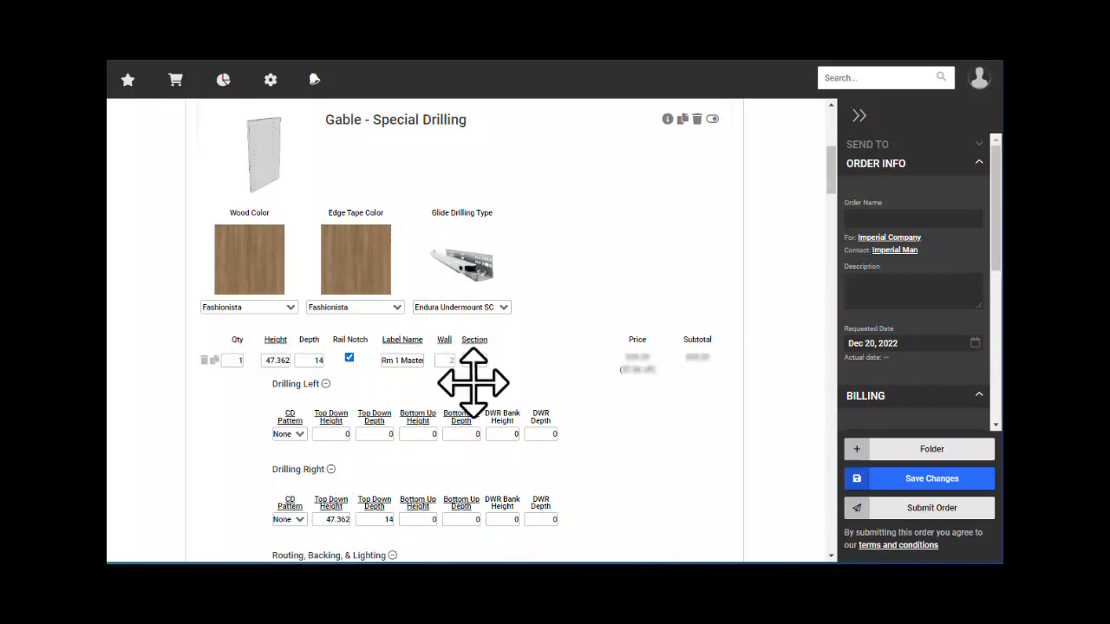
# Switch to Drawings-133.pdf, mark the leftmost panel in the wall 2 elevation, check the overhead view, and return to the order
pyautogui.hotkey('alt', 'Tab')
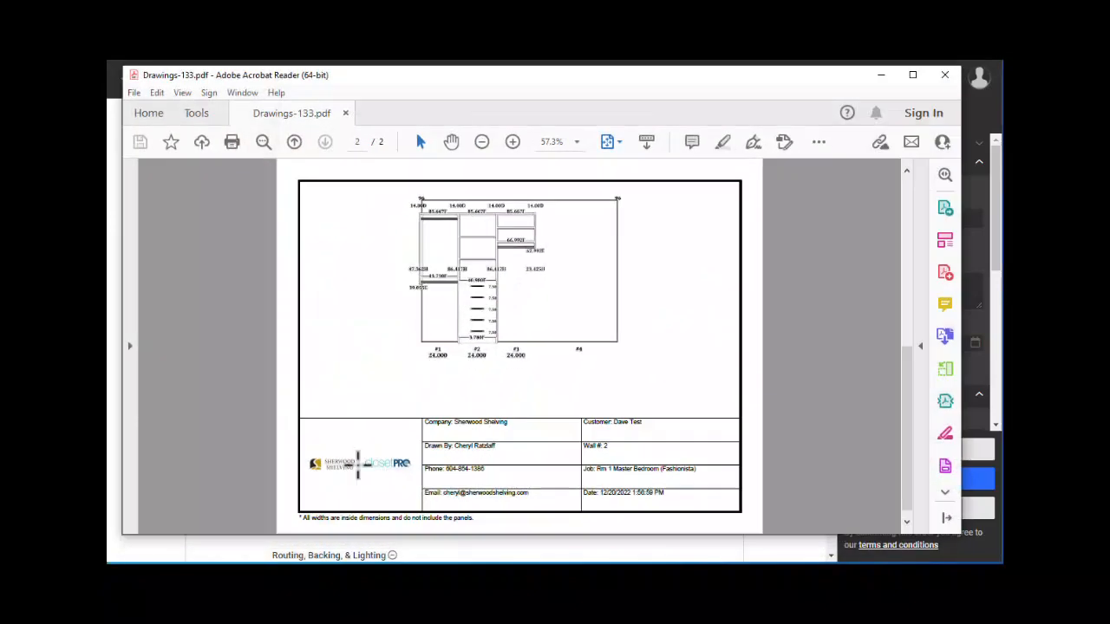
pyautogui.moveTo(408, 197); pyautogui.dragTo(434, 301)
pyautogui.click(880, 75)
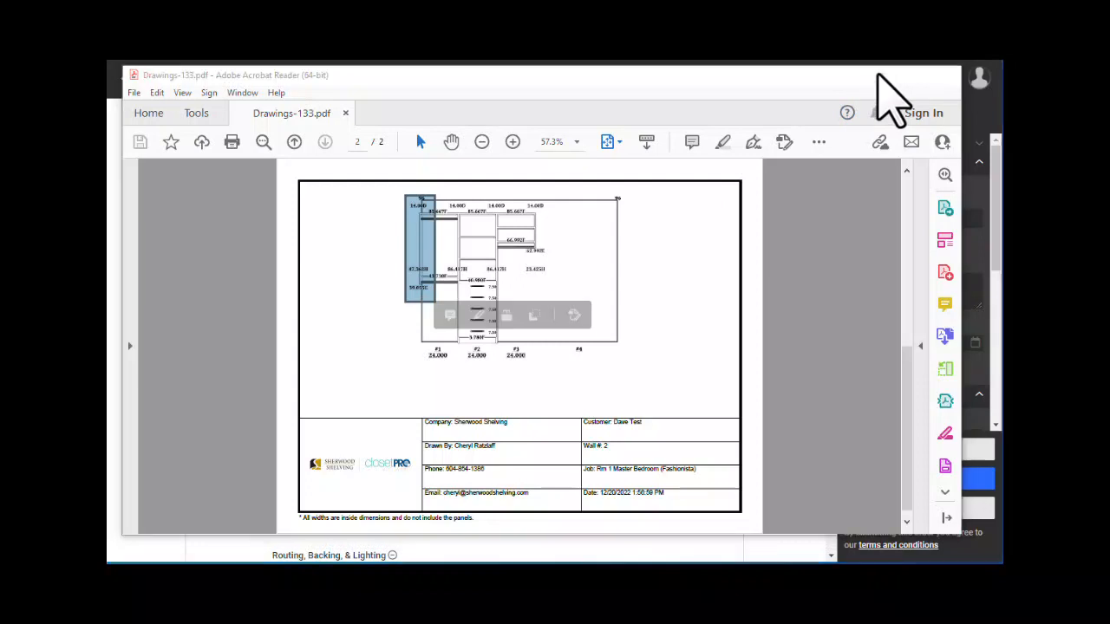
pyautogui.scroll(-1, 261, 362)
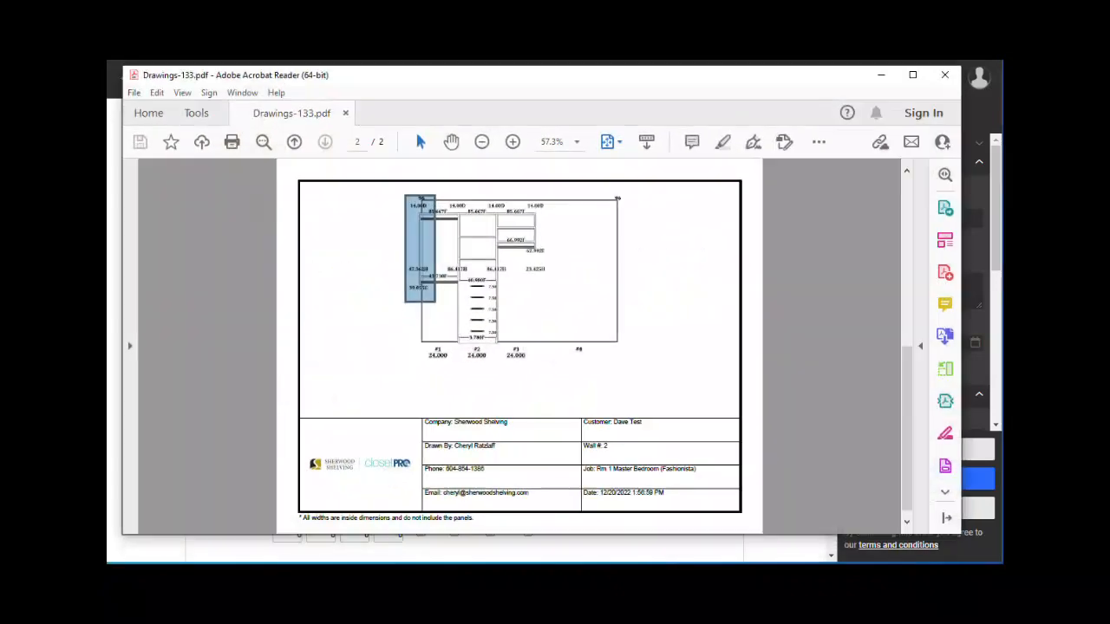
pyautogui.scroll(2, 494, 374)
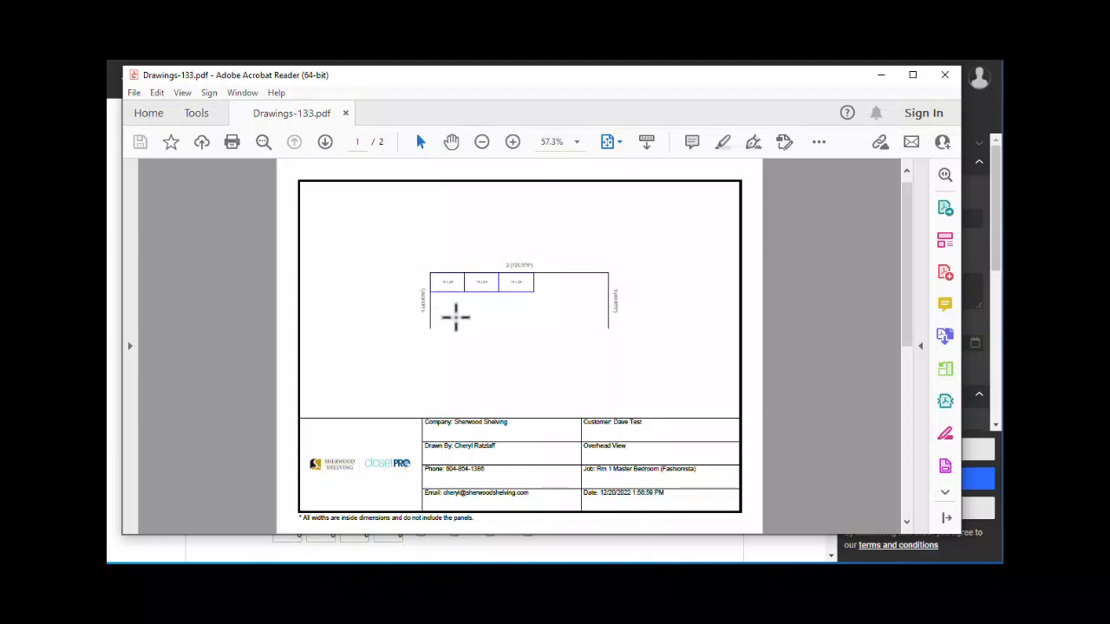
pyautogui.scroll(-1, 456, 317)
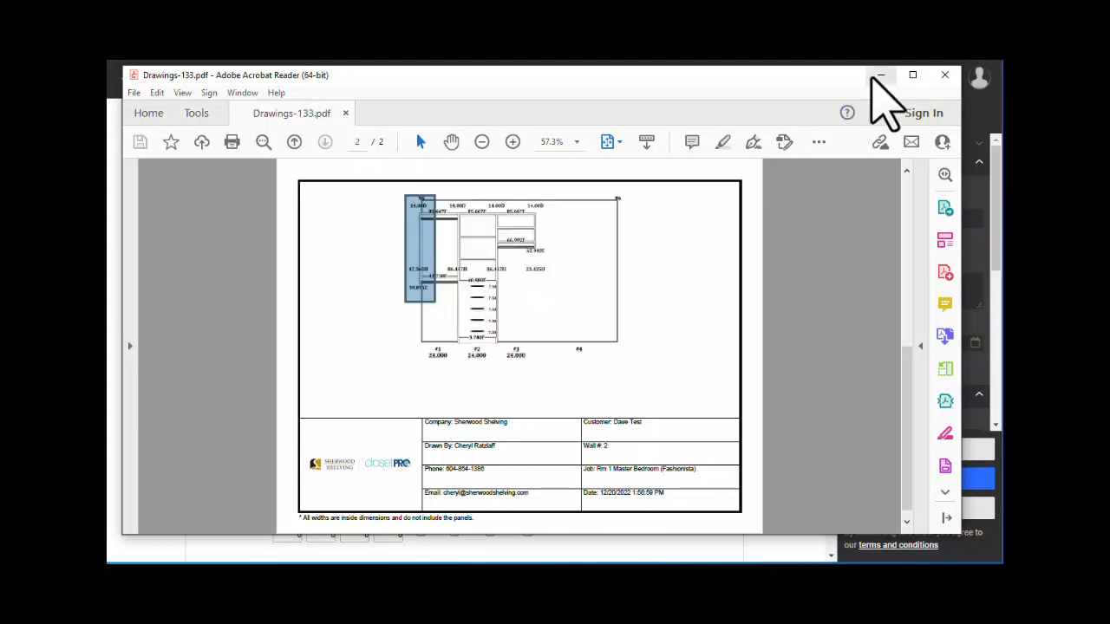
pyautogui.click(872, 76)
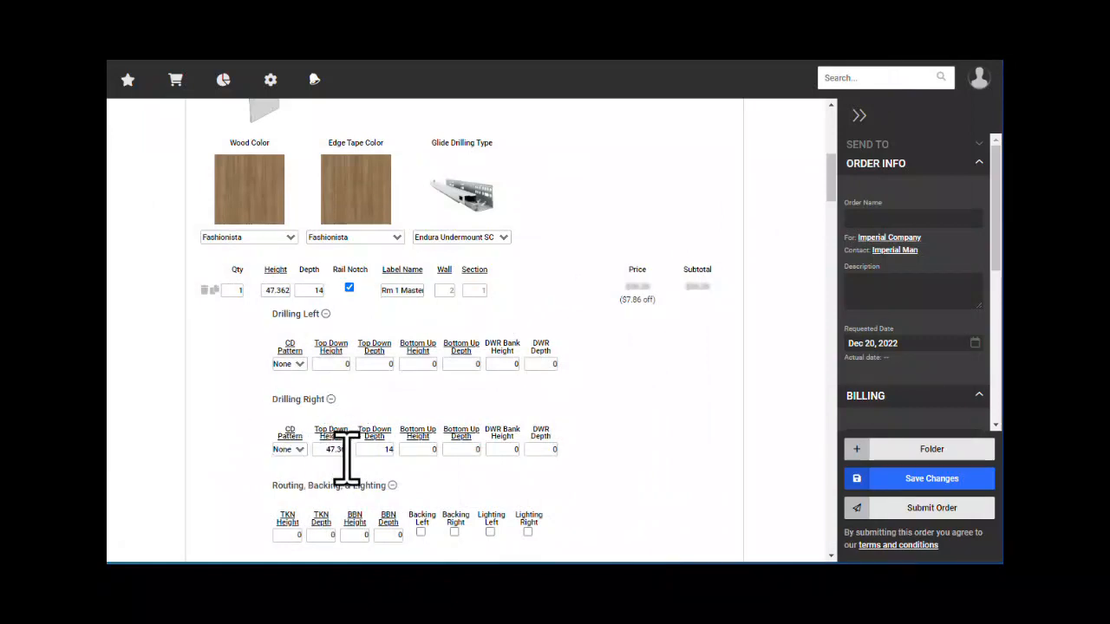
# Review the first gable's right-side drilling values: top-down height and depth, bottom-up height and depth, and drawer bank height
pyautogui.write('4')
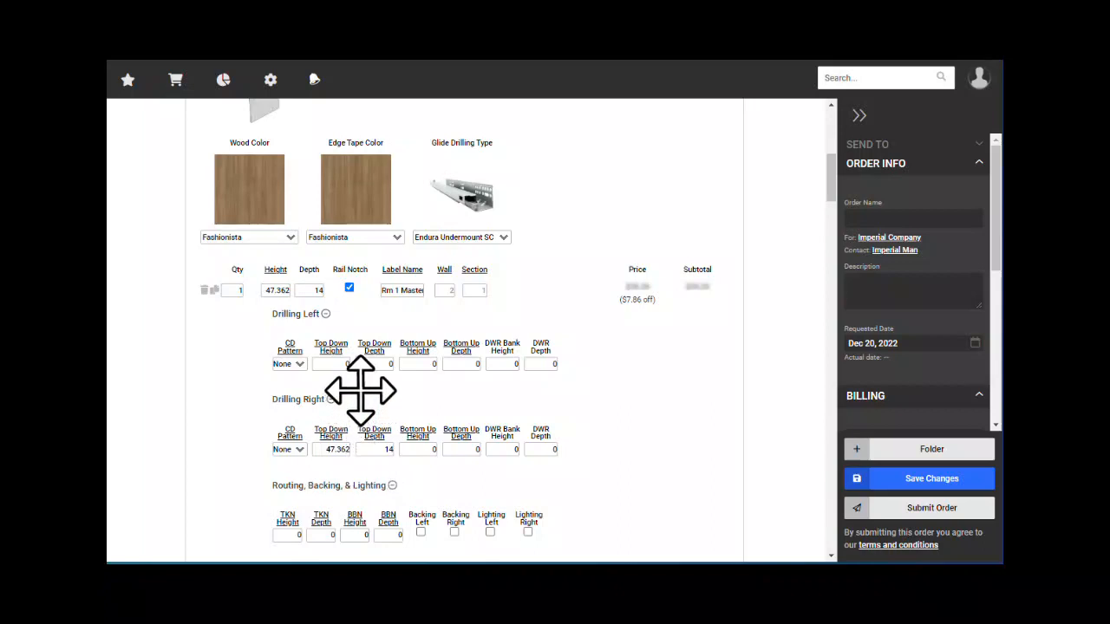
pyautogui.moveTo(327, 451); pyautogui.dragTo(347, 450)
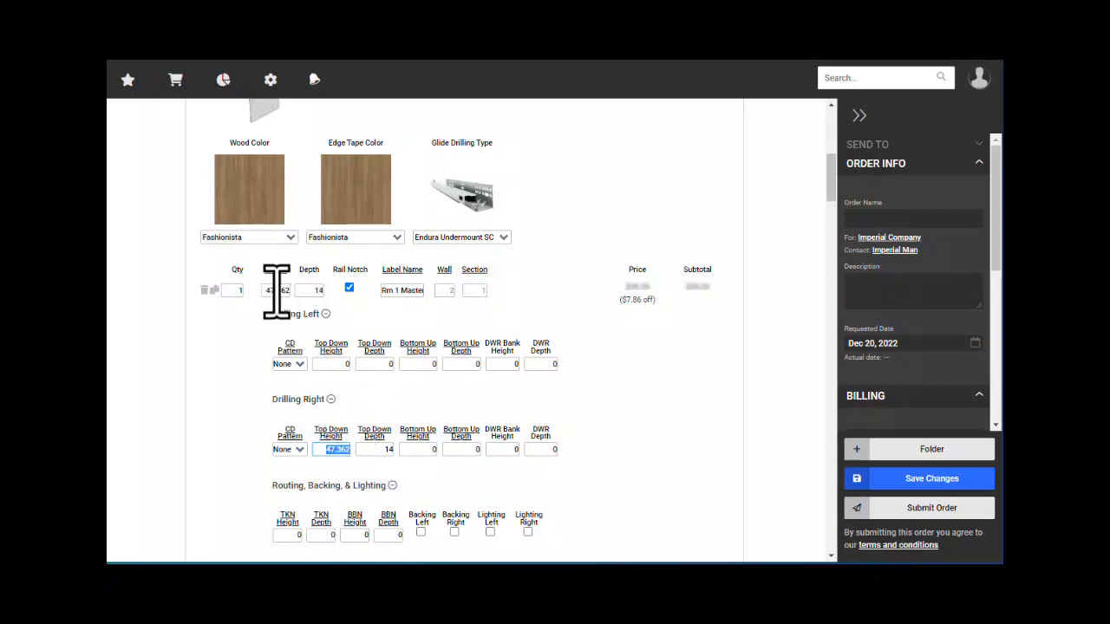
pyautogui.doubleClick(392, 451)
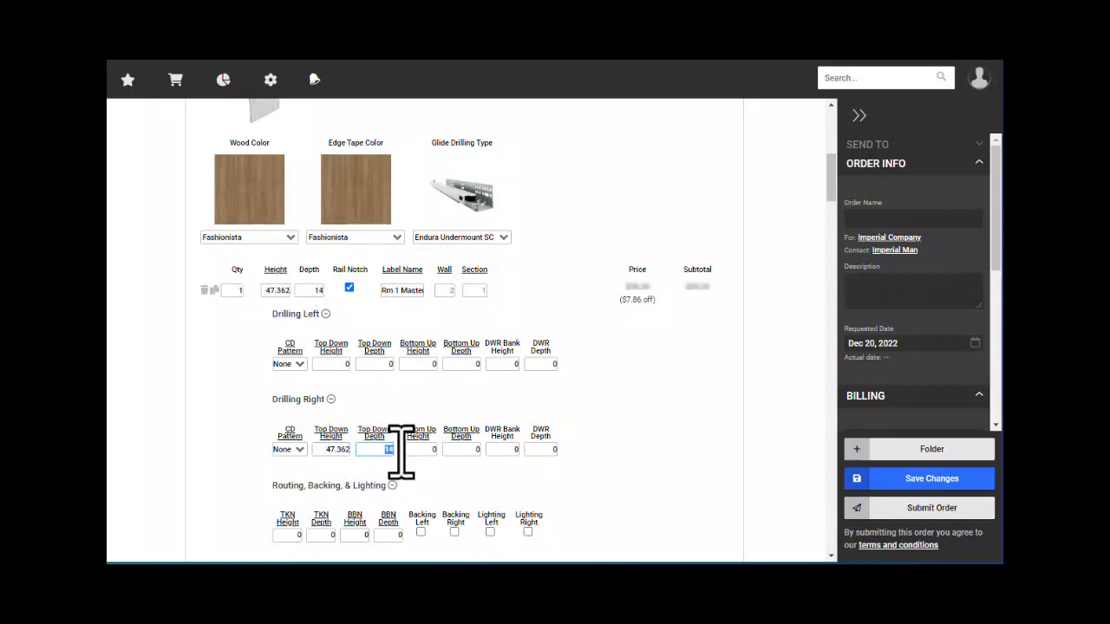
pyautogui.click(431, 451)
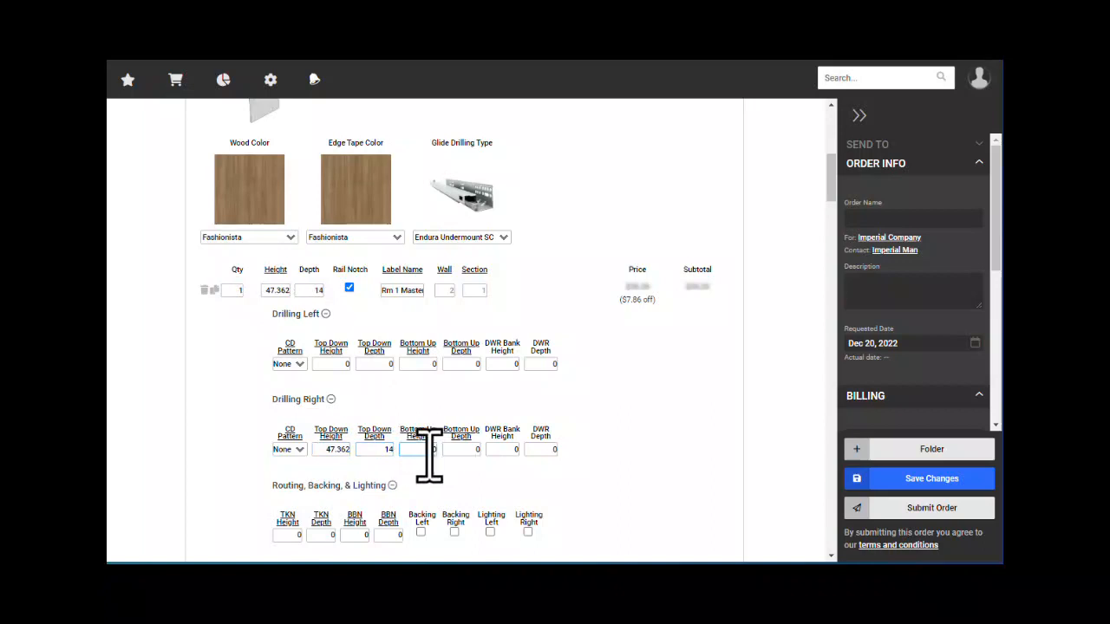
pyautogui.click(466, 451)
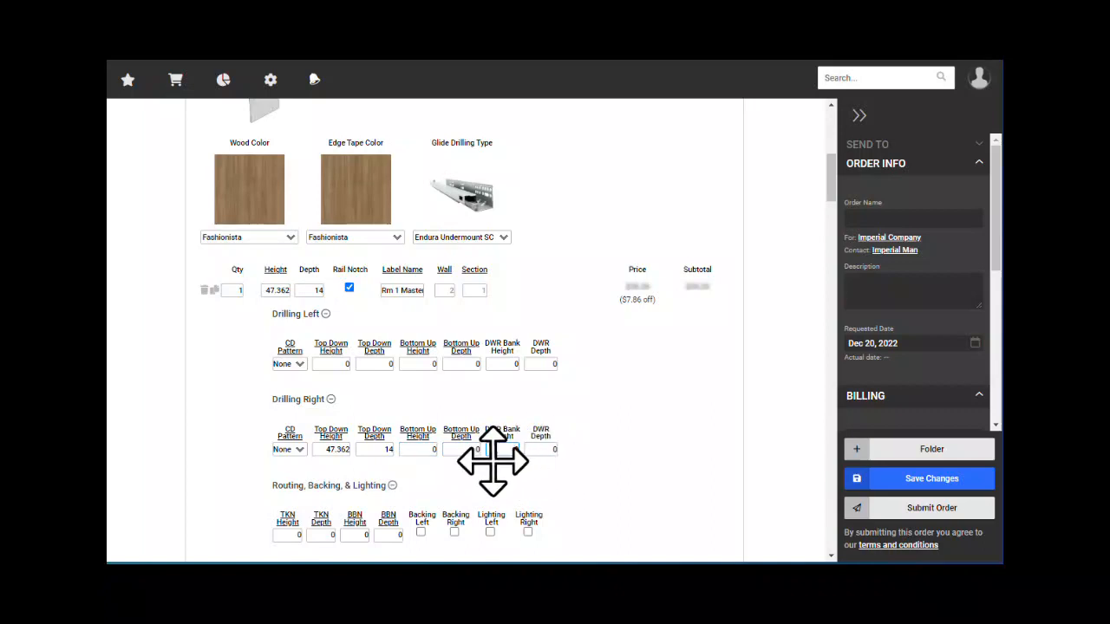
pyautogui.scroll(-1, 491, 461)
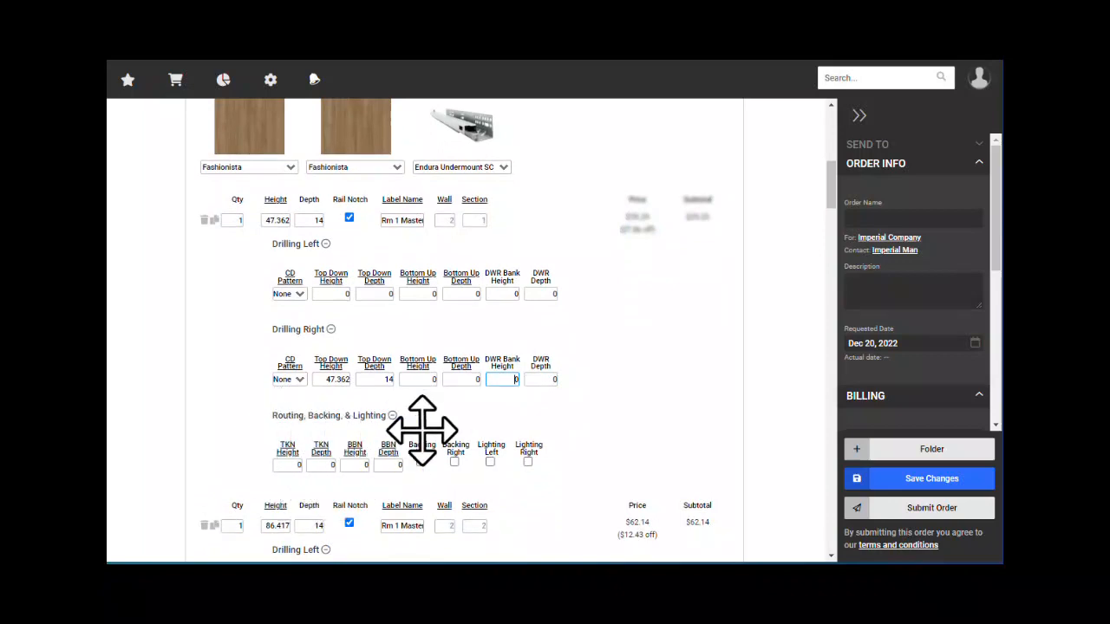
pyautogui.scroll(1, 377, 446)
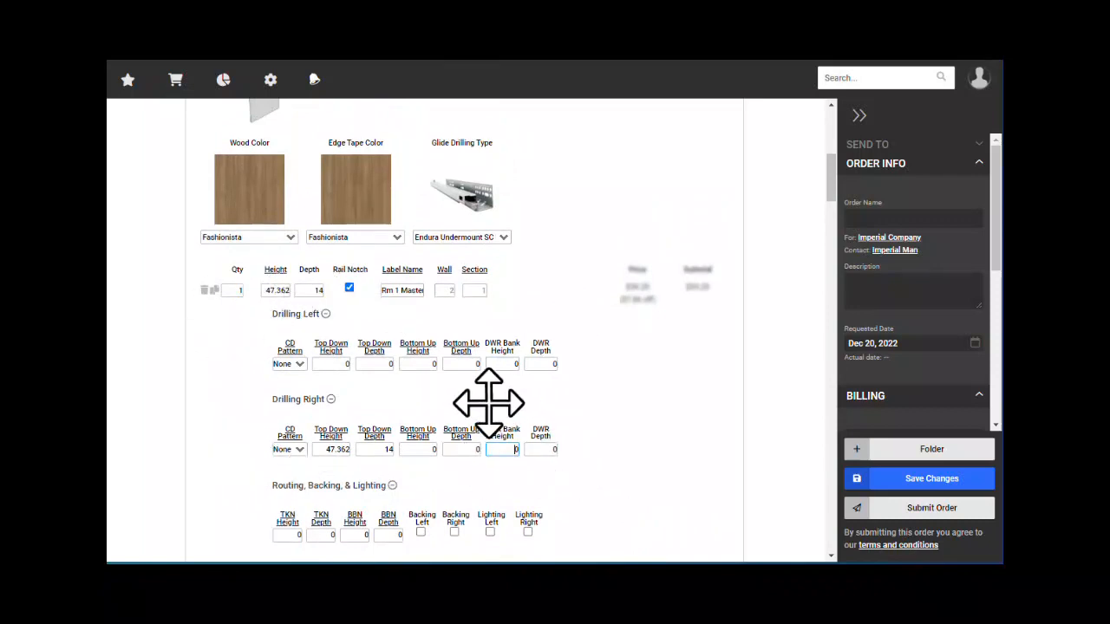
# Collapse the first gable's Drilling Left, Drilling Right, and Routing, Backing, & Lighting sections
pyautogui.click(325, 314)
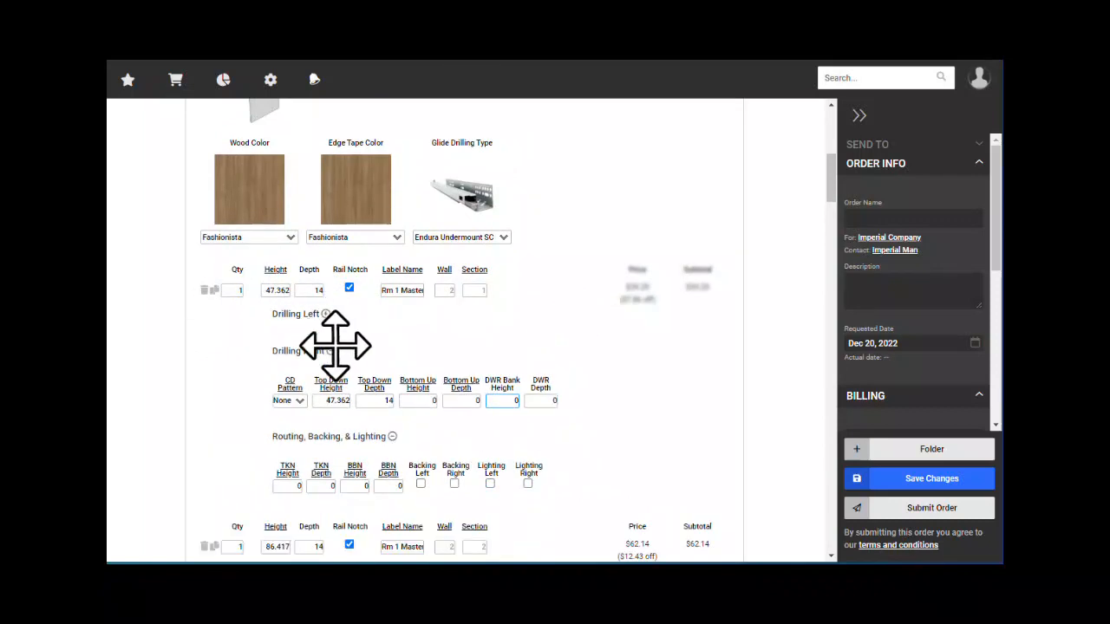
pyautogui.click(330, 351)
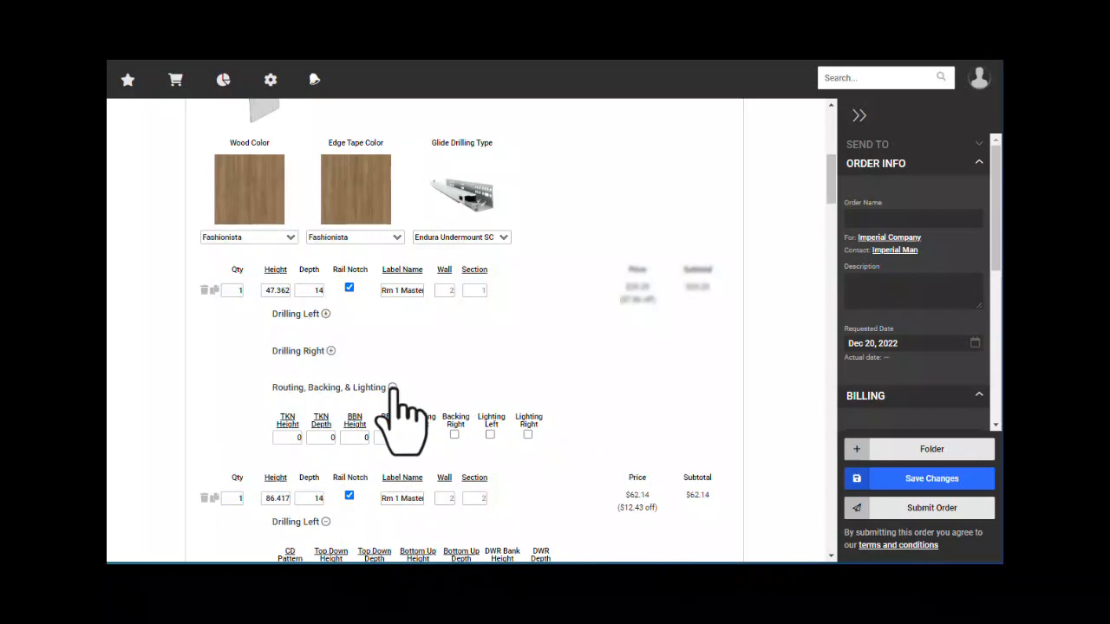
pyautogui.click(393, 388)
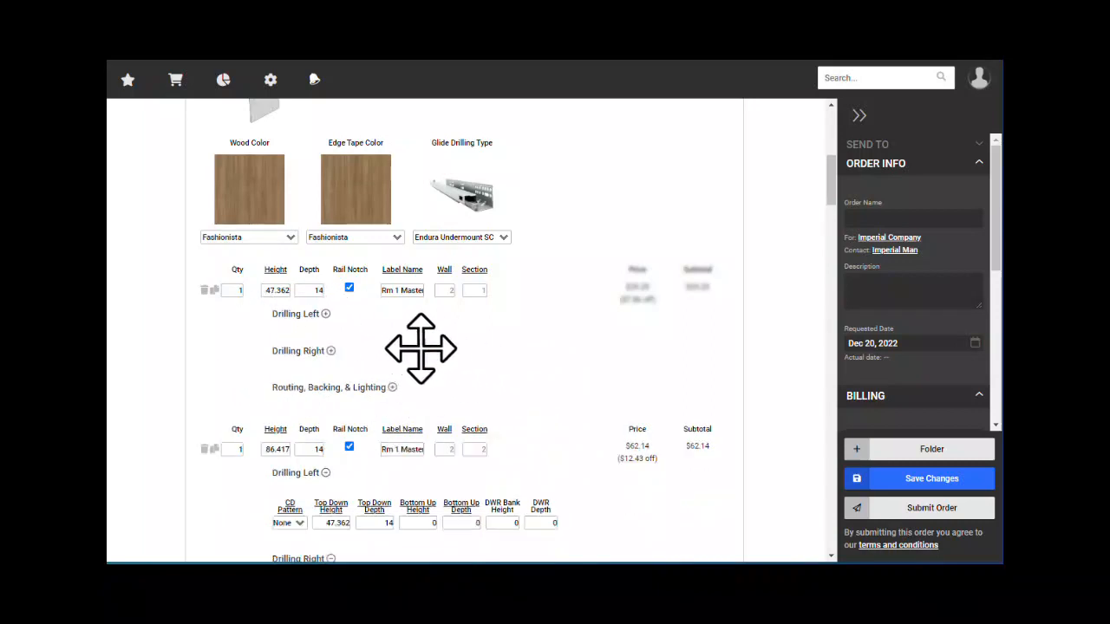
# Locate the second gable line and mark its matching panel between sections 1 and 2 in Drawings-133.pdf, then return to the order
pyautogui.scroll(-1, 421, 347)
pyautogui.scroll(-2, 462, 309)
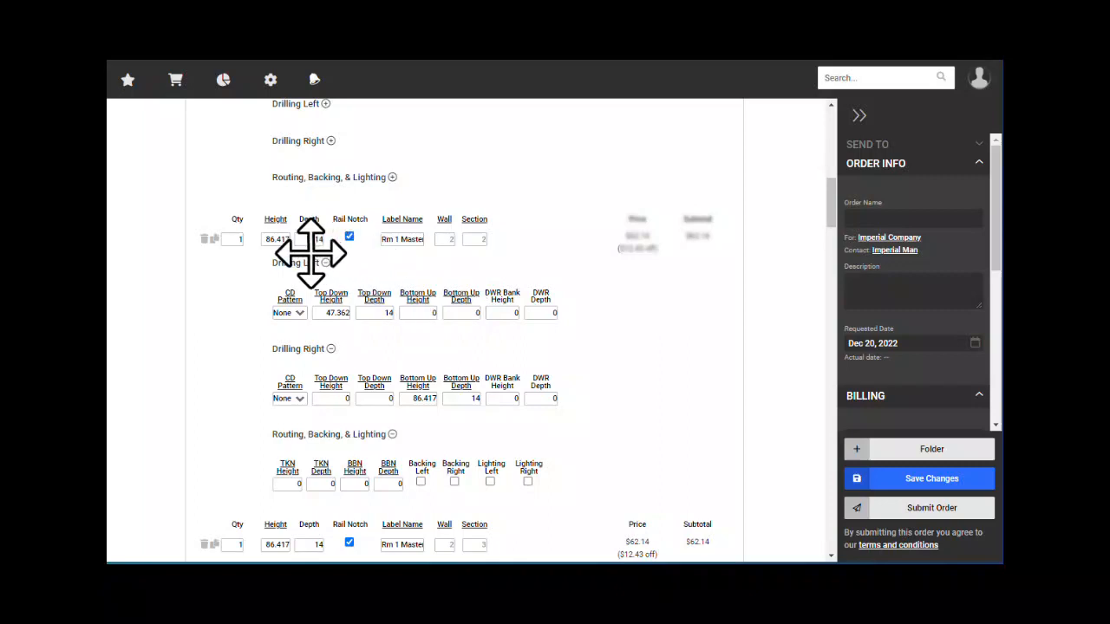
pyautogui.click(304, 572)
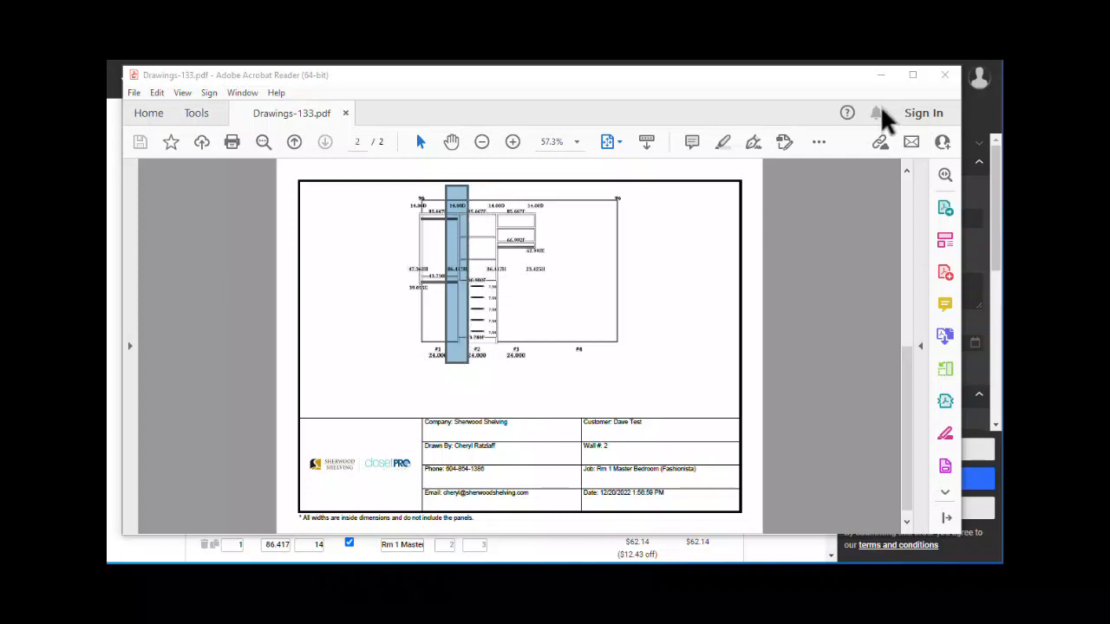
pyautogui.click(880, 75)
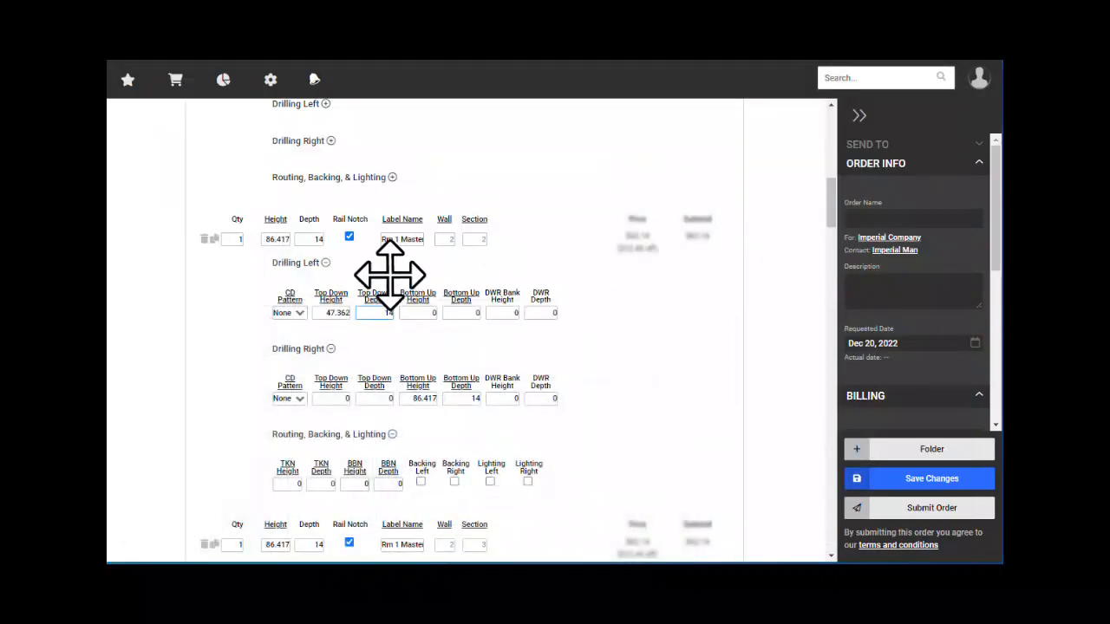
# Compare the second gable's height and left top-down drilling height with the first gable, and collapse its Drilling Left section
pyautogui.doubleClick(269, 240)
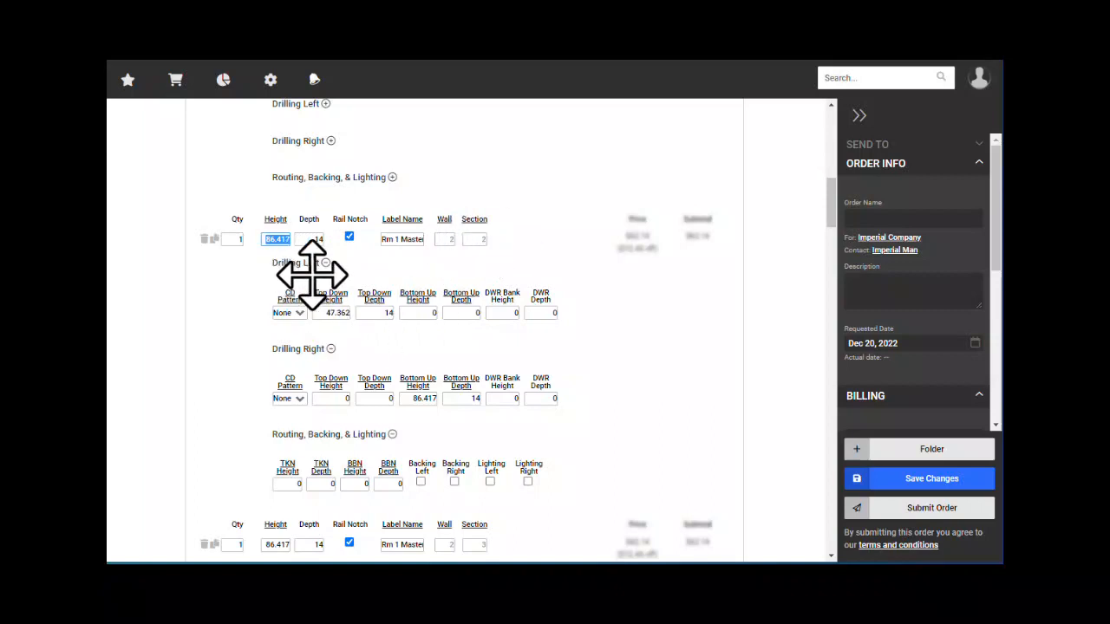
pyautogui.doubleClick(330, 313)
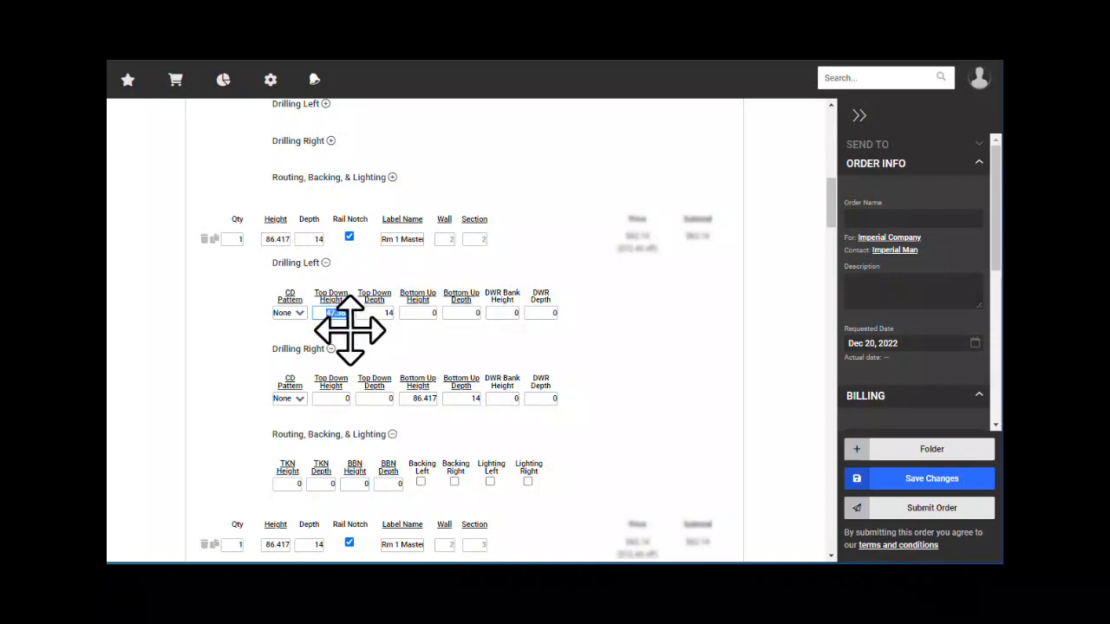
pyautogui.scroll(2, 349, 329)
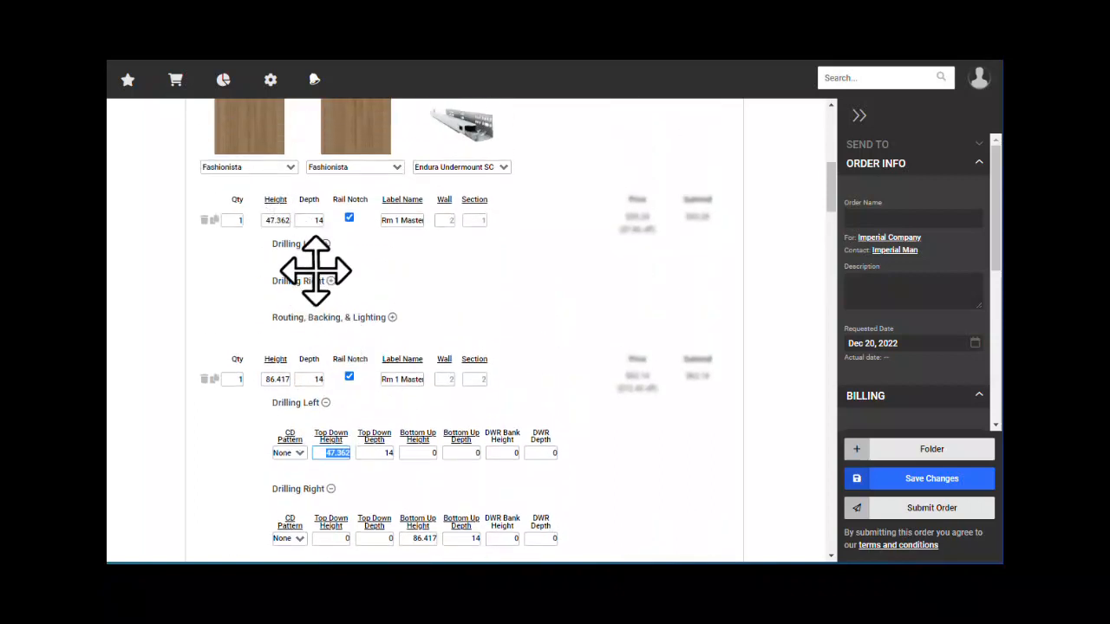
pyautogui.scroll(-1, 314, 270)
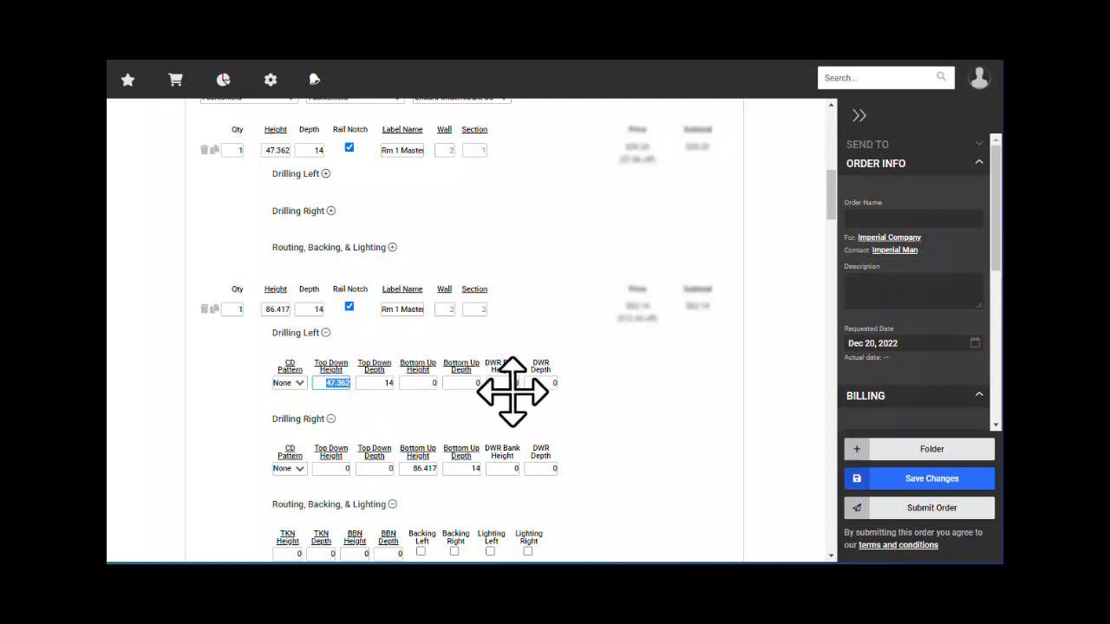
pyautogui.click(323, 332)
# Check the second gable's right-side bottom-up drilling height and depth against the panel's own dimensions
pyautogui.scroll(-1, 356, 389)
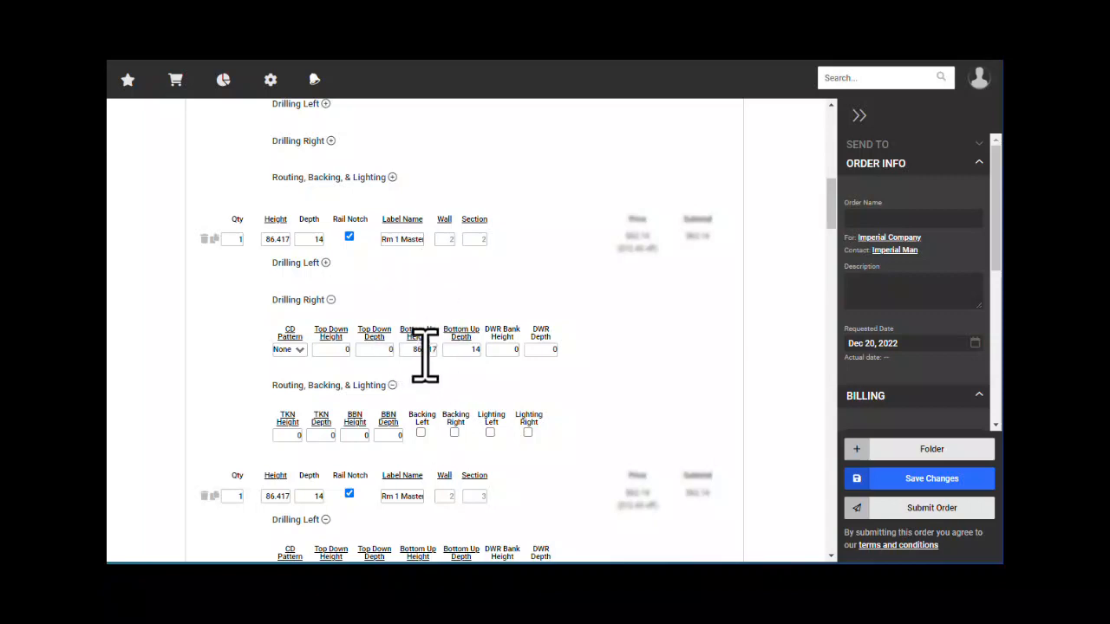
pyautogui.moveTo(416, 354); pyautogui.dragTo(440, 354)
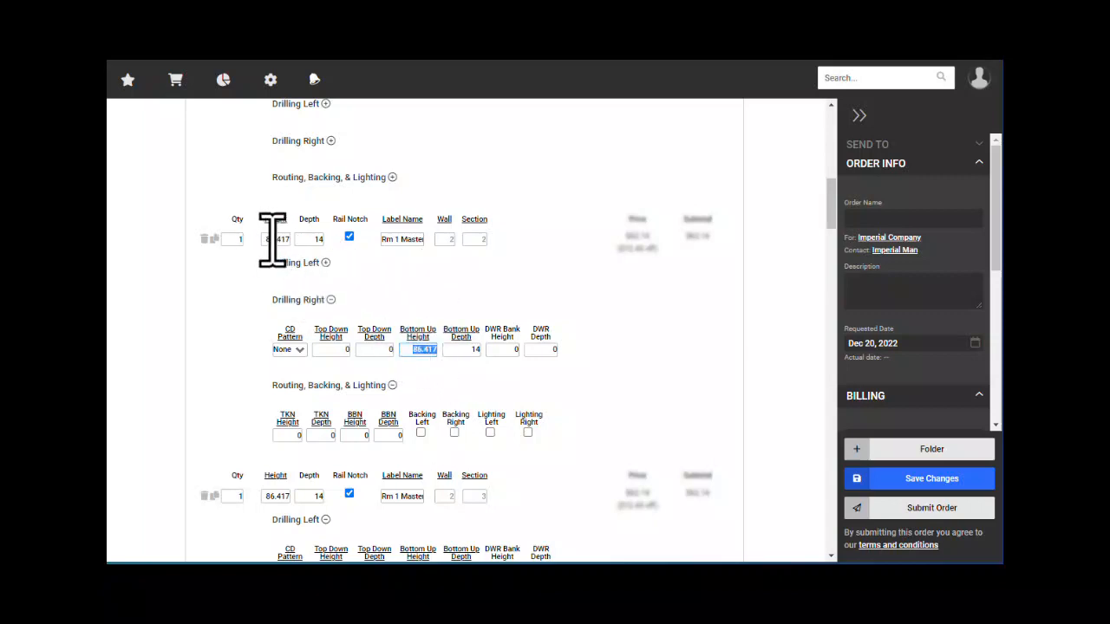
pyautogui.click(472, 350)
pyautogui.moveTo(472, 353); pyautogui.dragTo(496, 354)
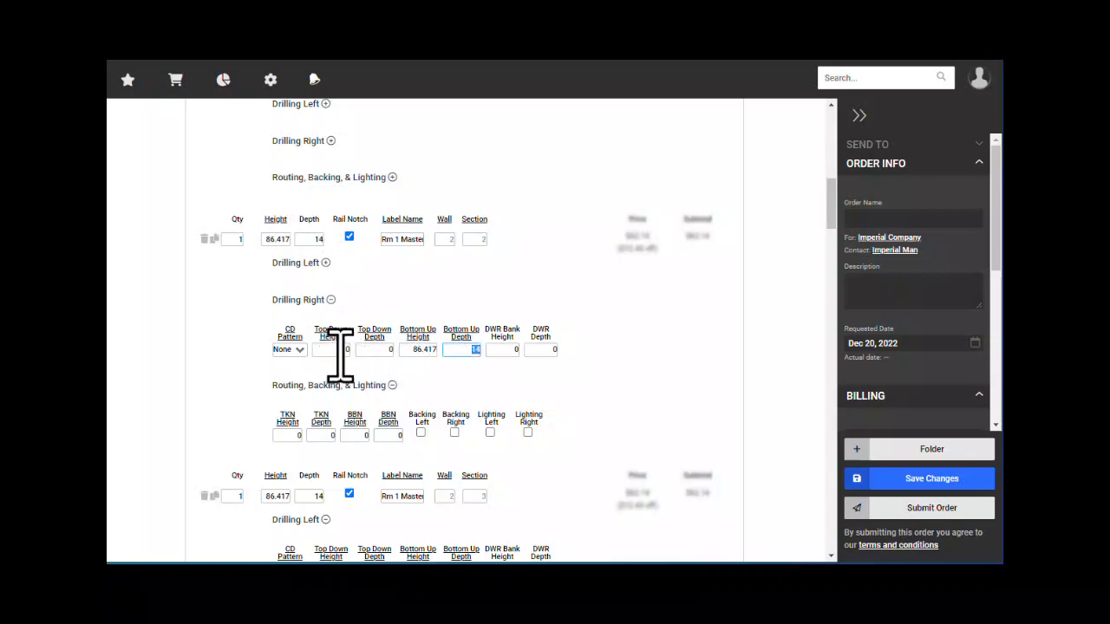
# Review the gables' Glide Drilling Type options together with the second gable's right-side drawer bank height and depth
pyautogui.click(377, 350)
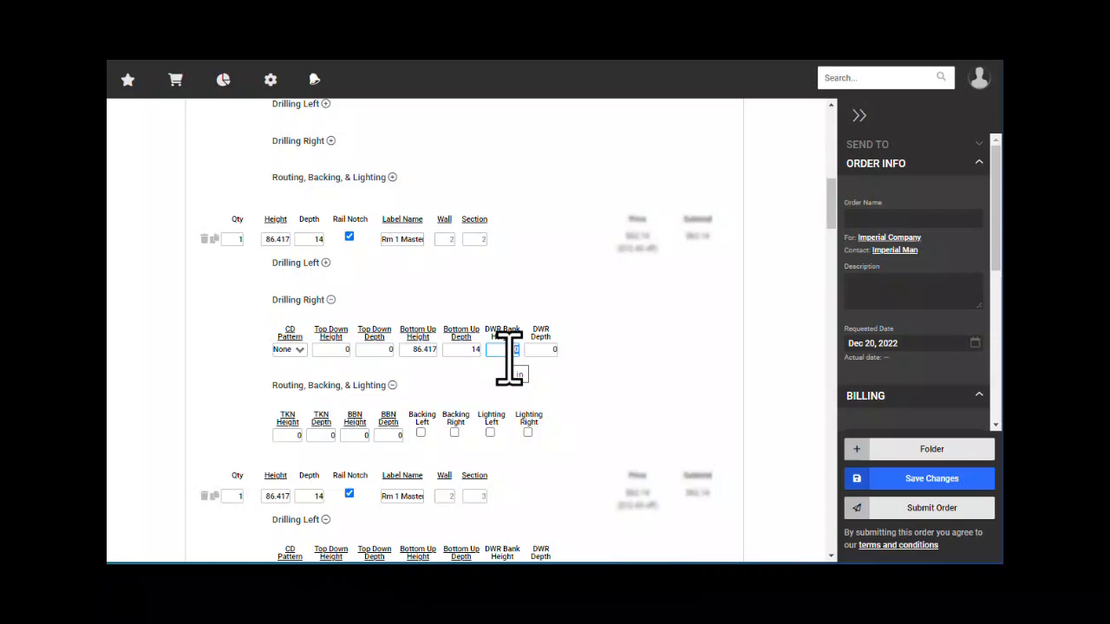
pyautogui.press('BackSpace')
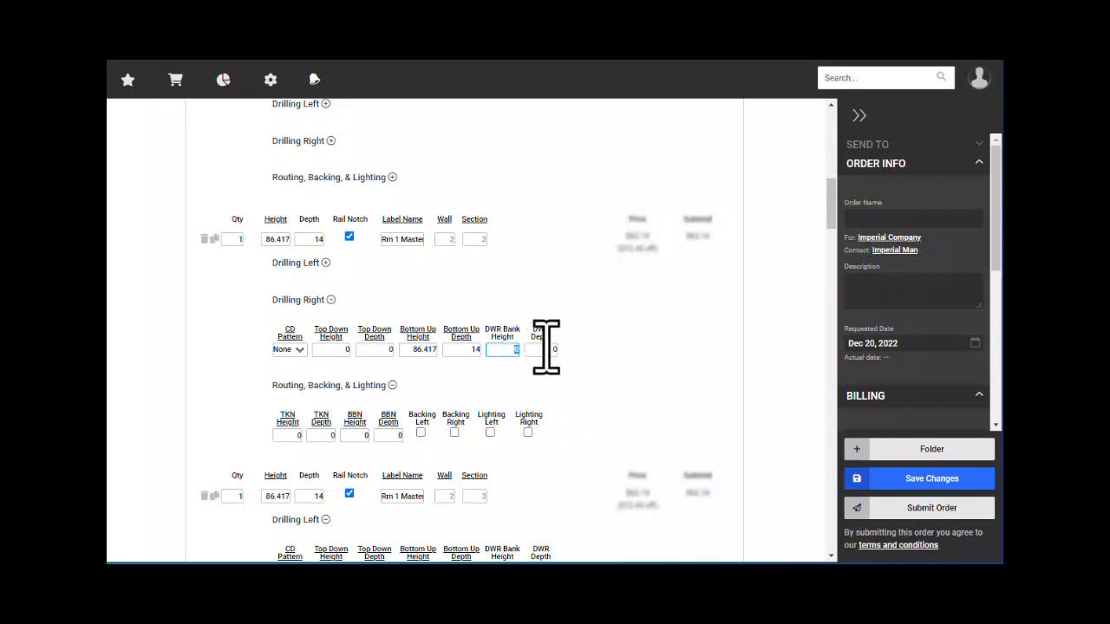
pyautogui.scroll(3, 527, 362)
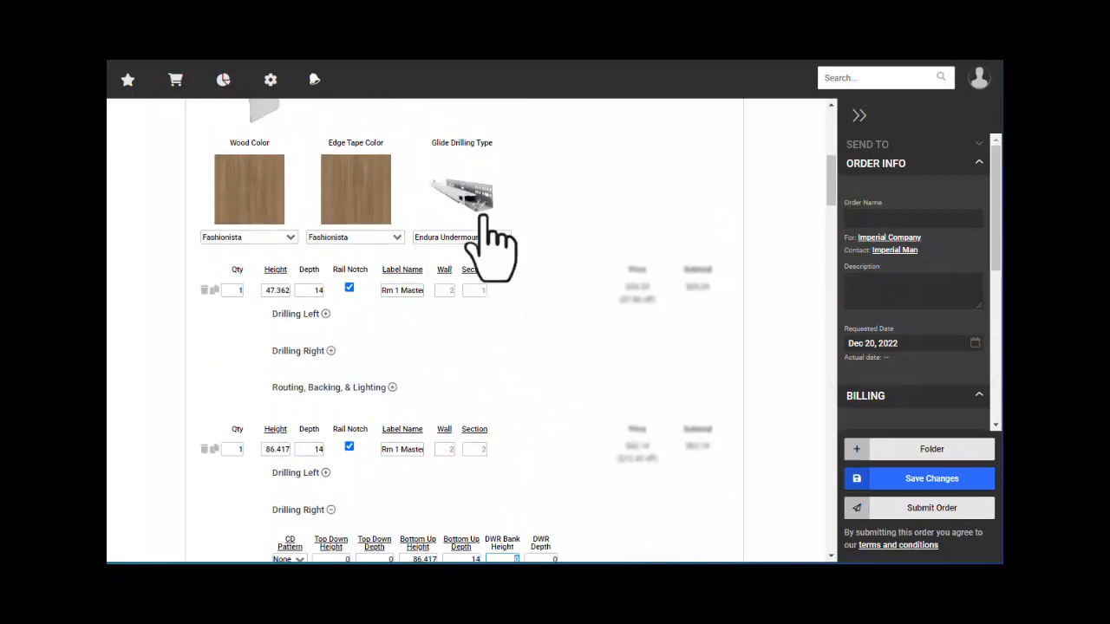
pyautogui.scroll(1, 431, 234)
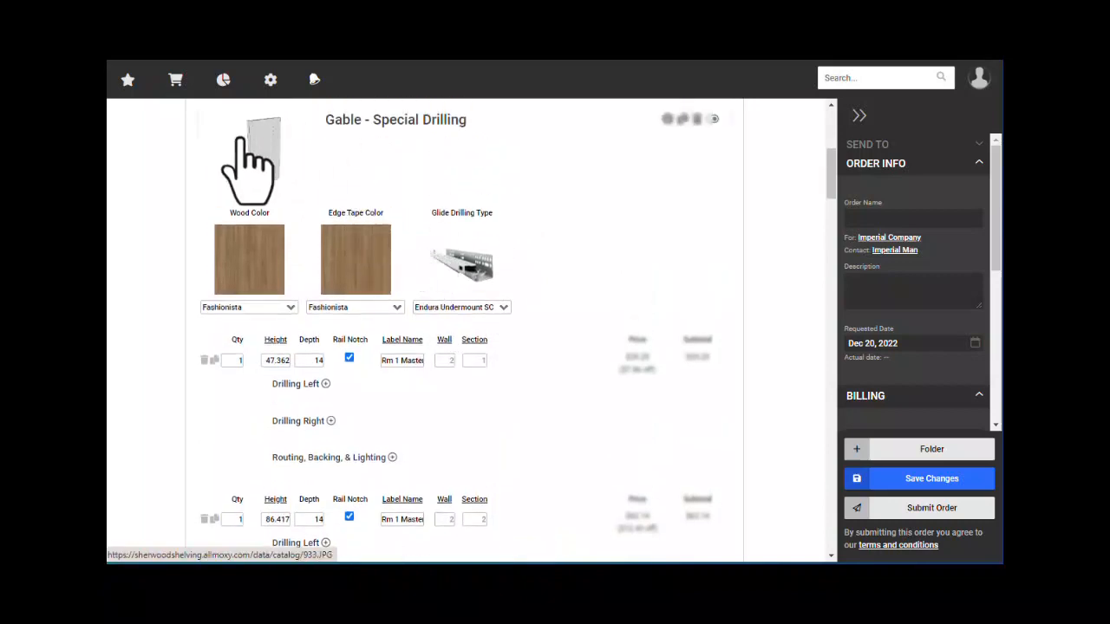
pyautogui.click(503, 309)
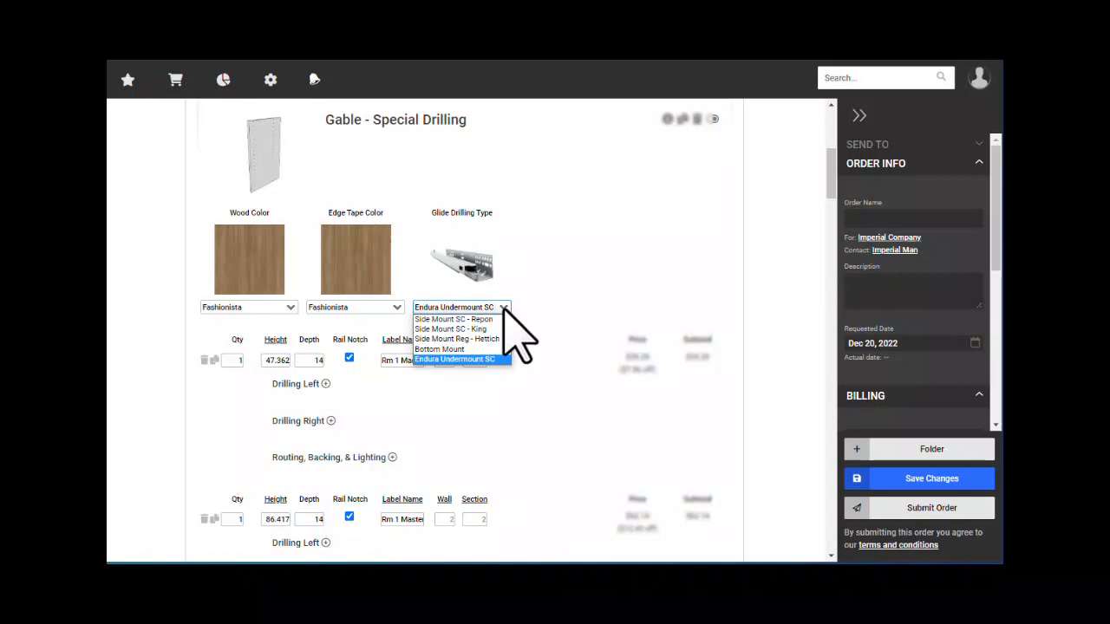
pyautogui.click(504, 308)
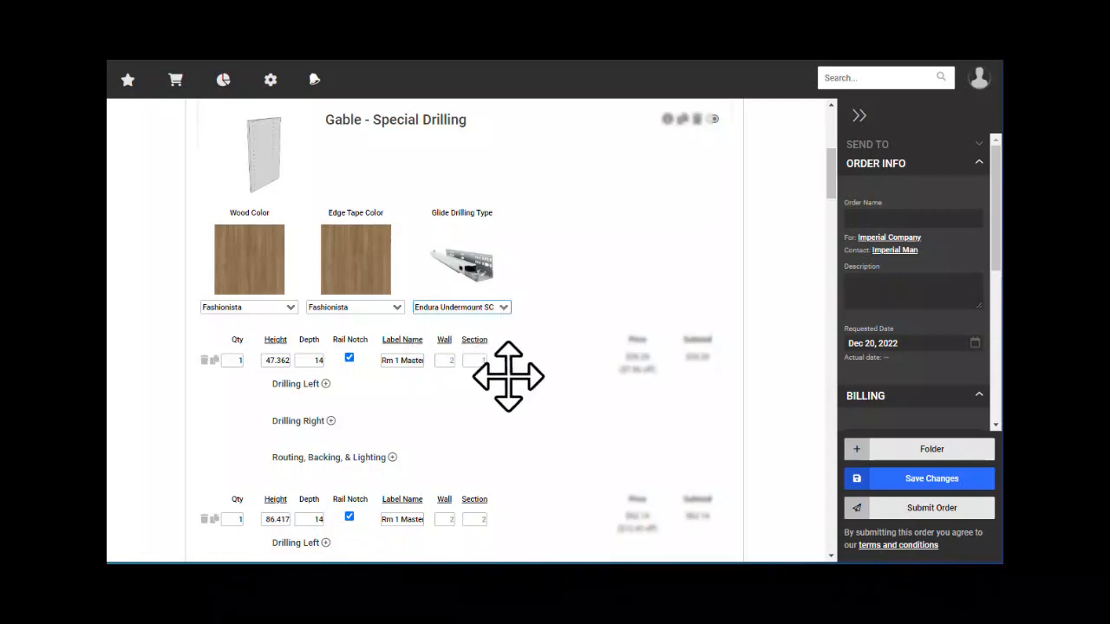
pyautogui.scroll(-2, 508, 378)
pyautogui.scroll(-1, 508, 378)
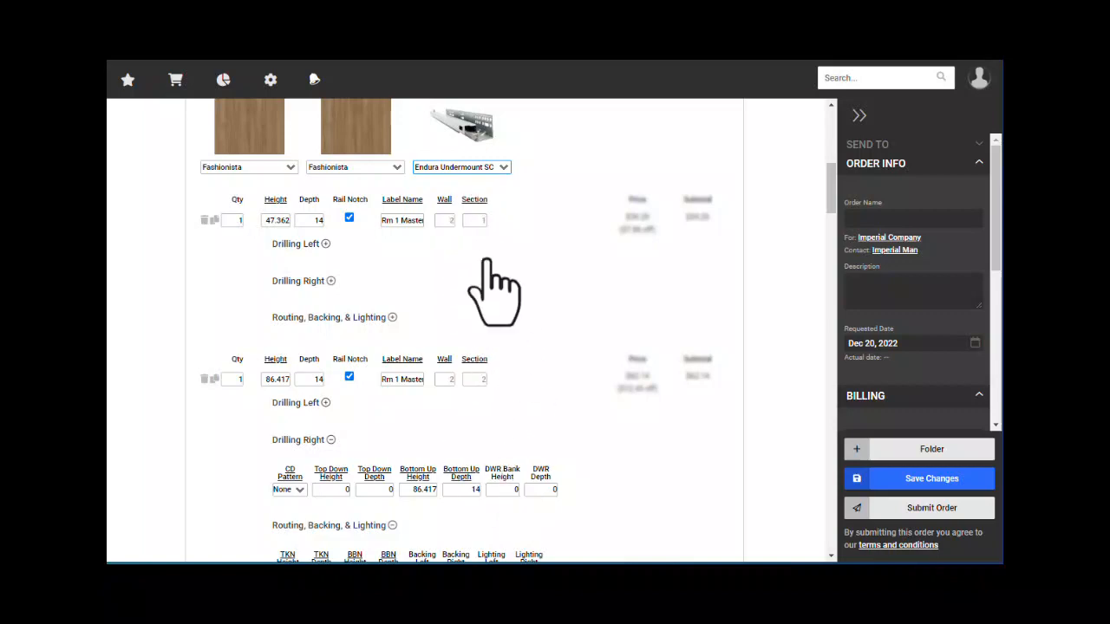
pyautogui.scroll(-2, 555, 478)
pyautogui.scroll(-2, 529, 456)
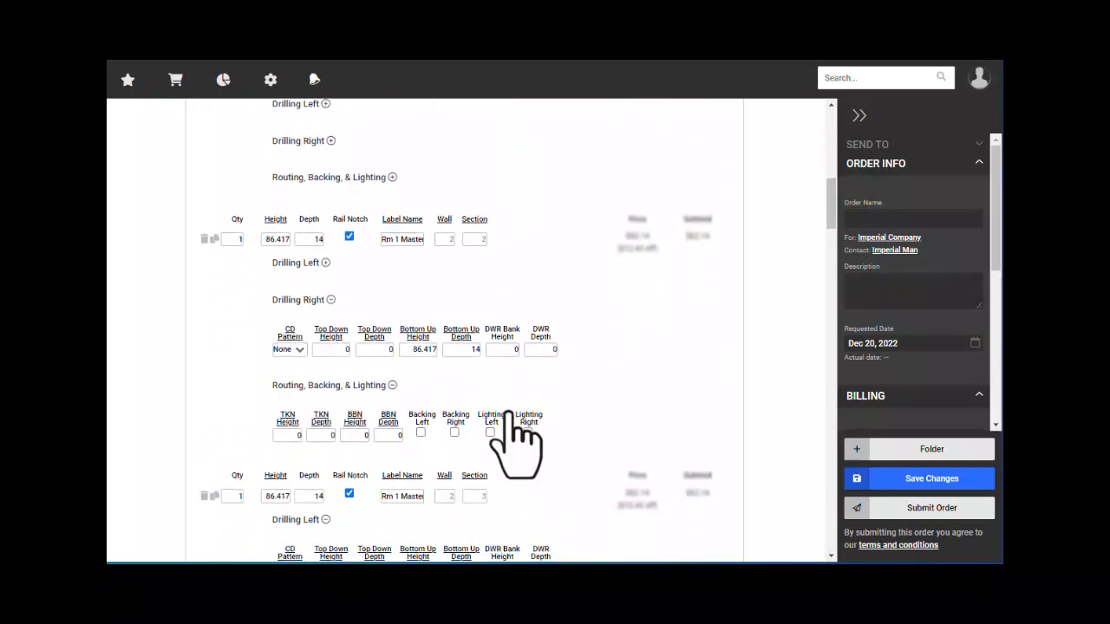
pyautogui.scroll(5, 499, 347)
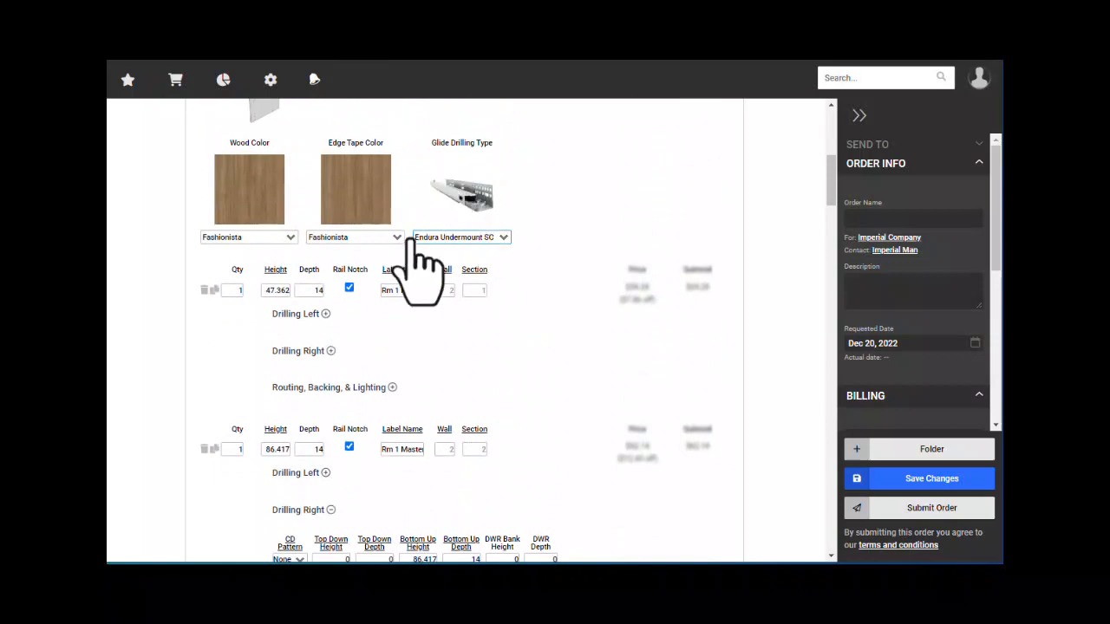
pyautogui.scroll(-1, 503, 347)
pyautogui.scroll(-3, 517, 367)
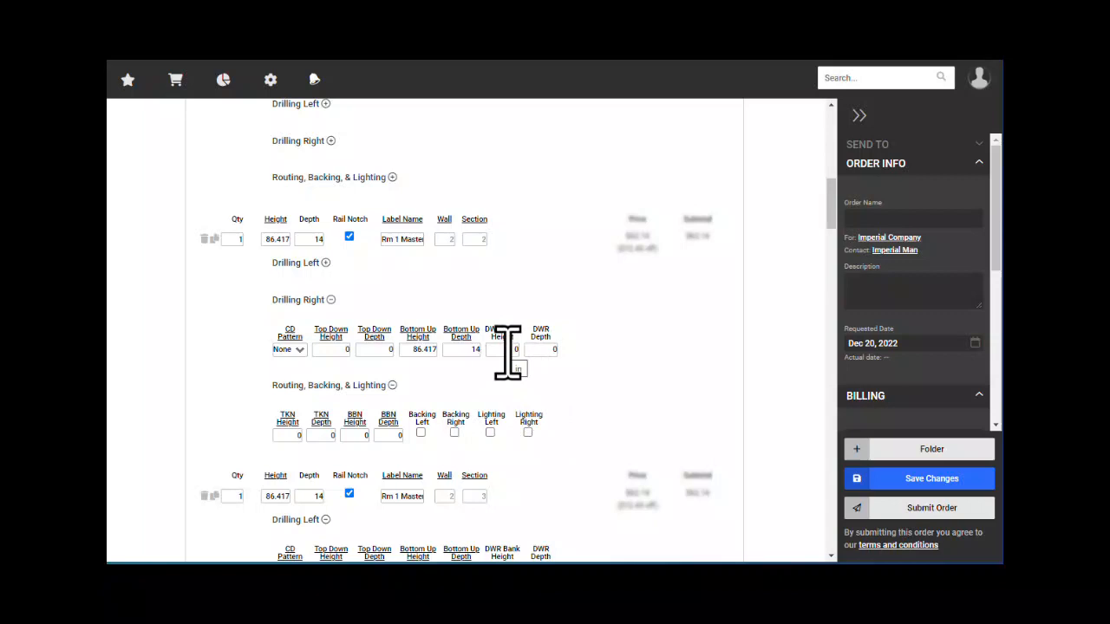
# Consult Drawings-133.pdf and set the second gable's right-side DWR Bank Height to 41.063 and DWR Depth to 14
pyautogui.press('BackSpace')
pyautogui.press('Tab')
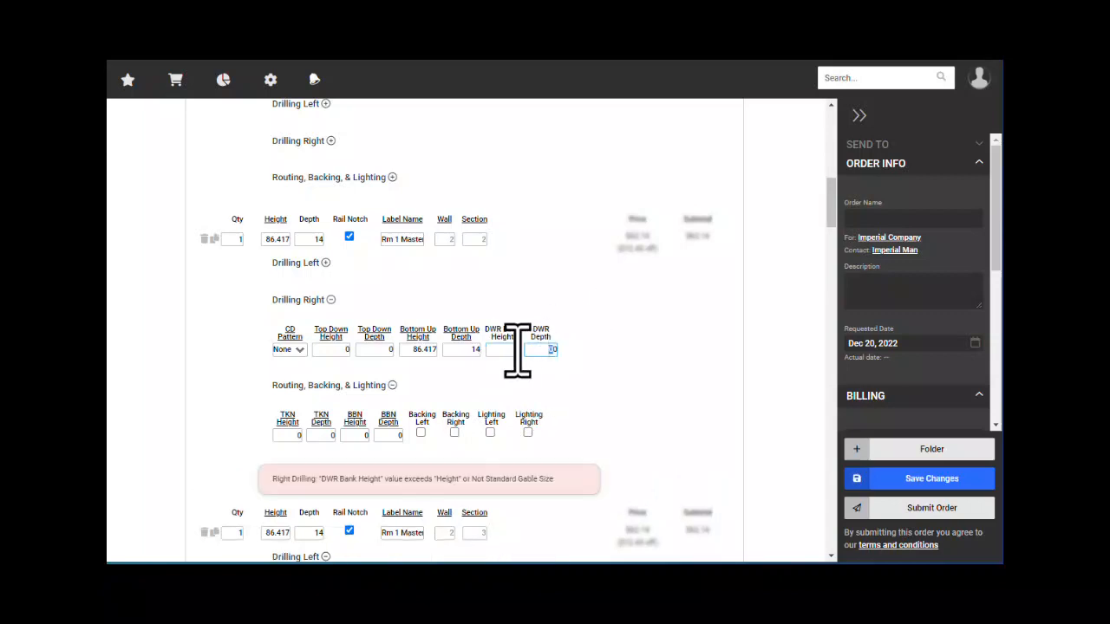
pyautogui.click(549, 351)
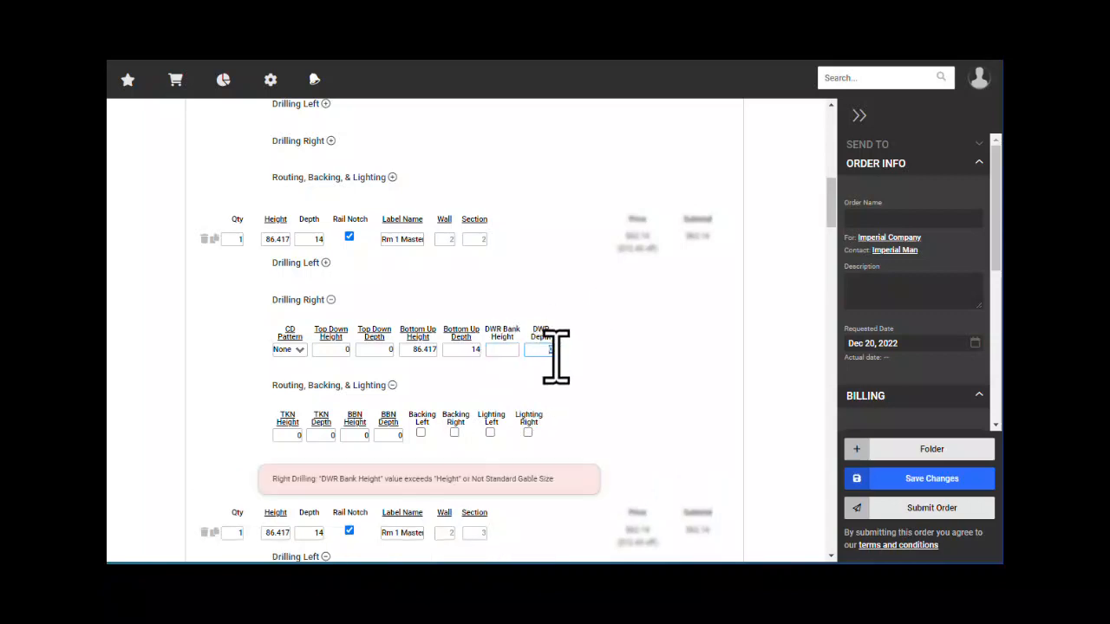
pyautogui.click(516, 350)
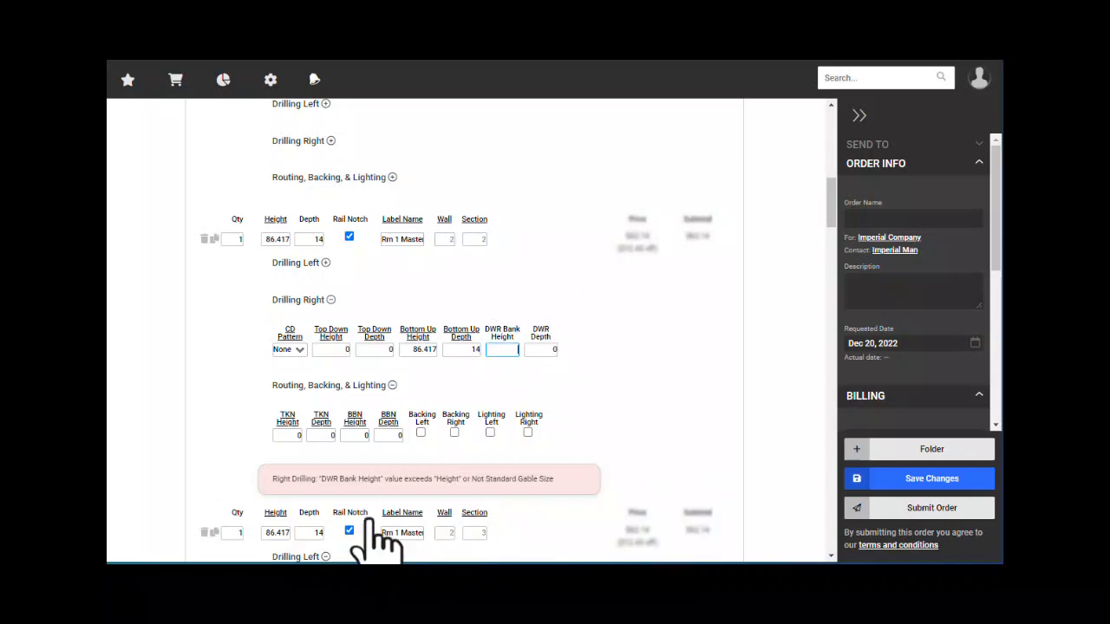
pyautogui.hotkey('alt', 'Tab')
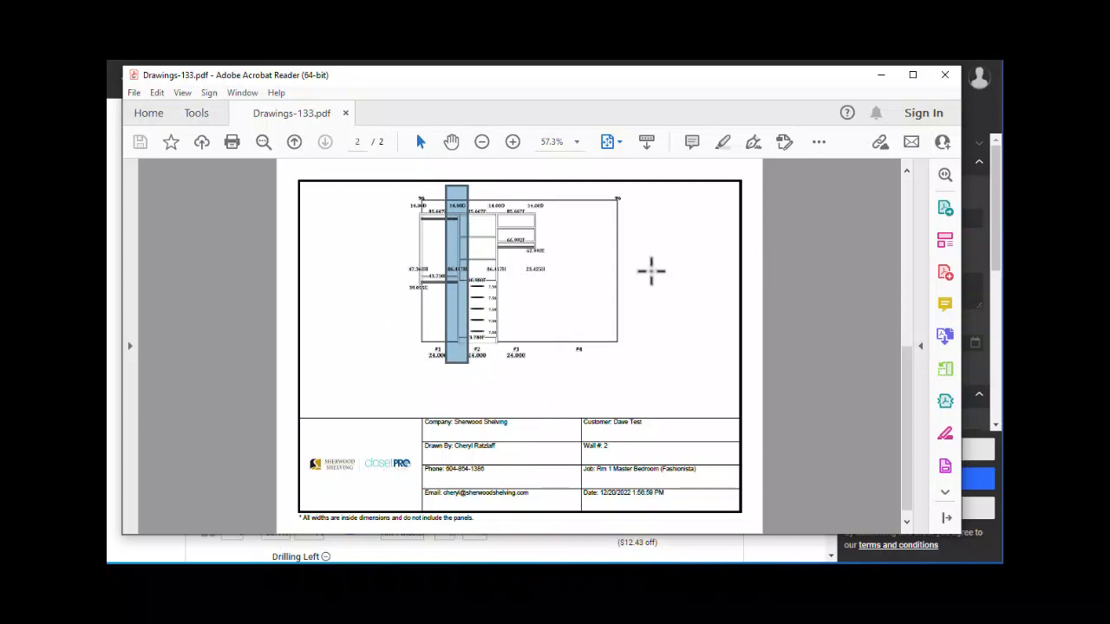
pyautogui.click(881, 75)
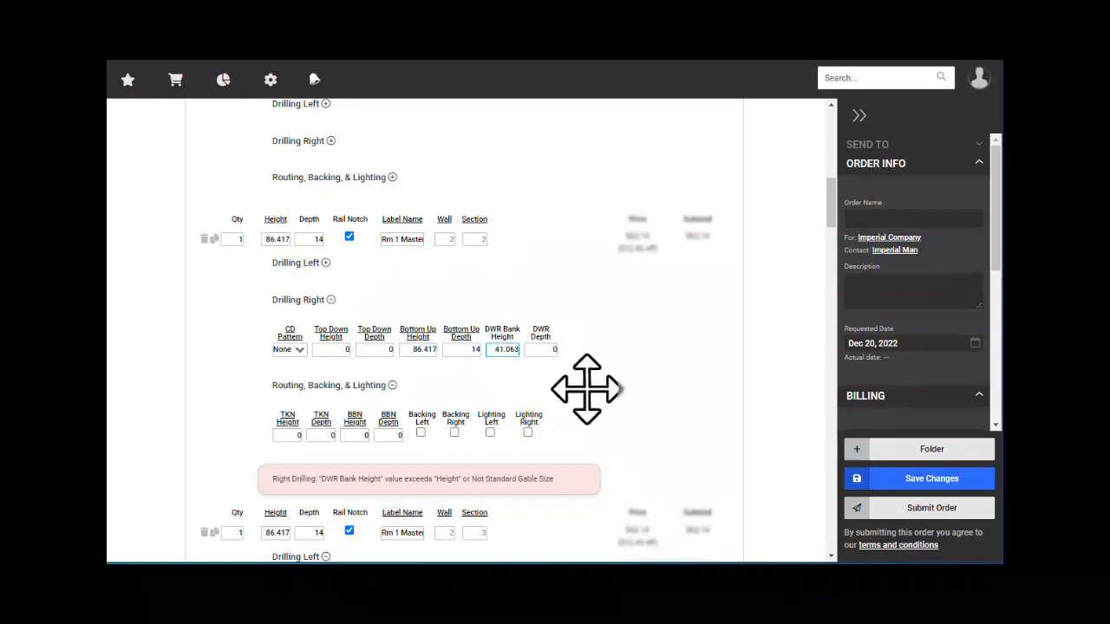
pyautogui.press('Tab')
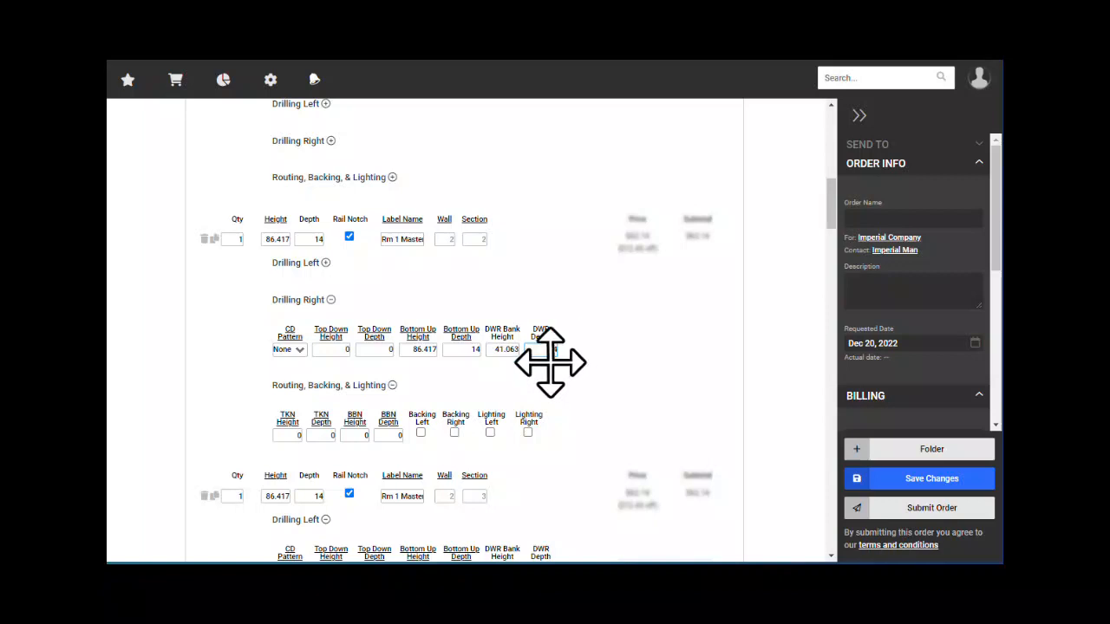
pyautogui.press('Tab')
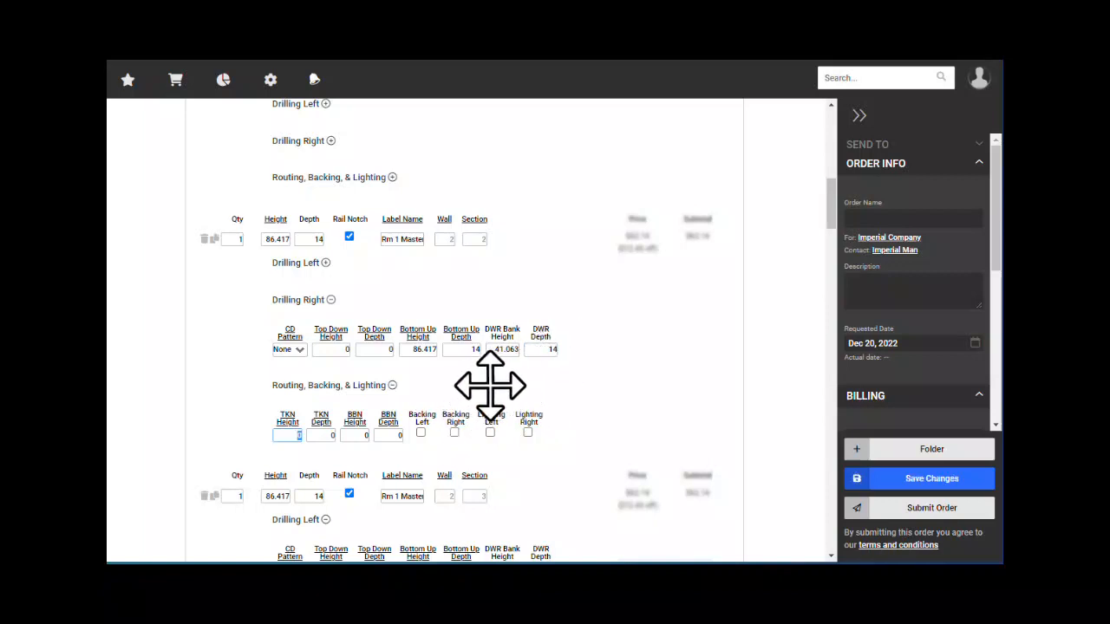
# Review the second gable's right-side drilling and routing values, and collapse its Drilling Right and Routing, Backing, & Lighting sections
pyautogui.click(329, 347)
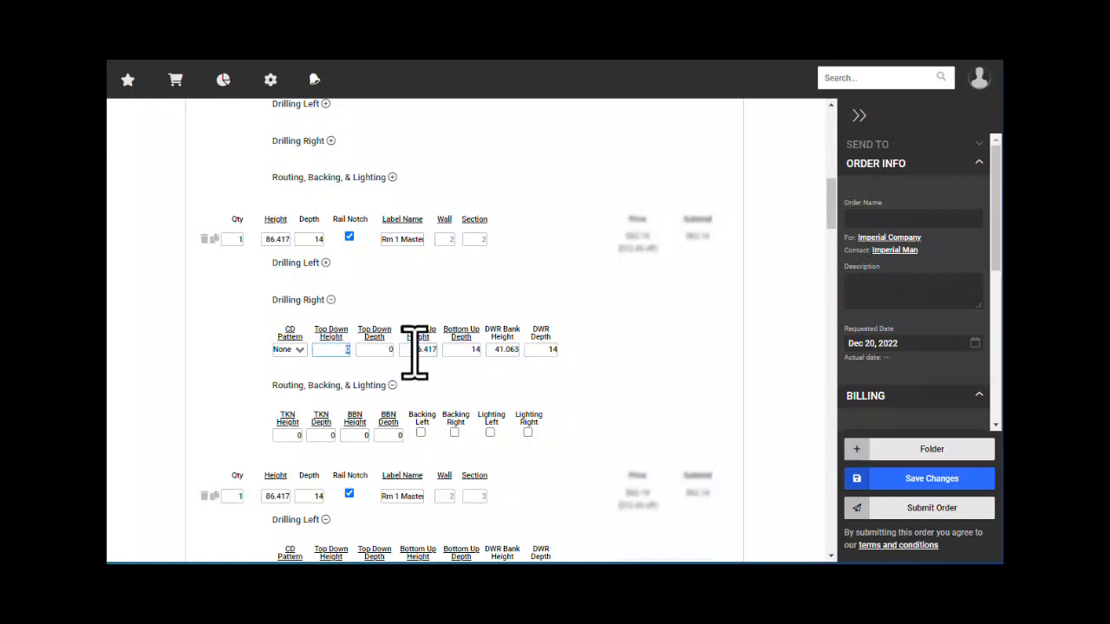
pyautogui.click(418, 348)
pyautogui.click(501, 349)
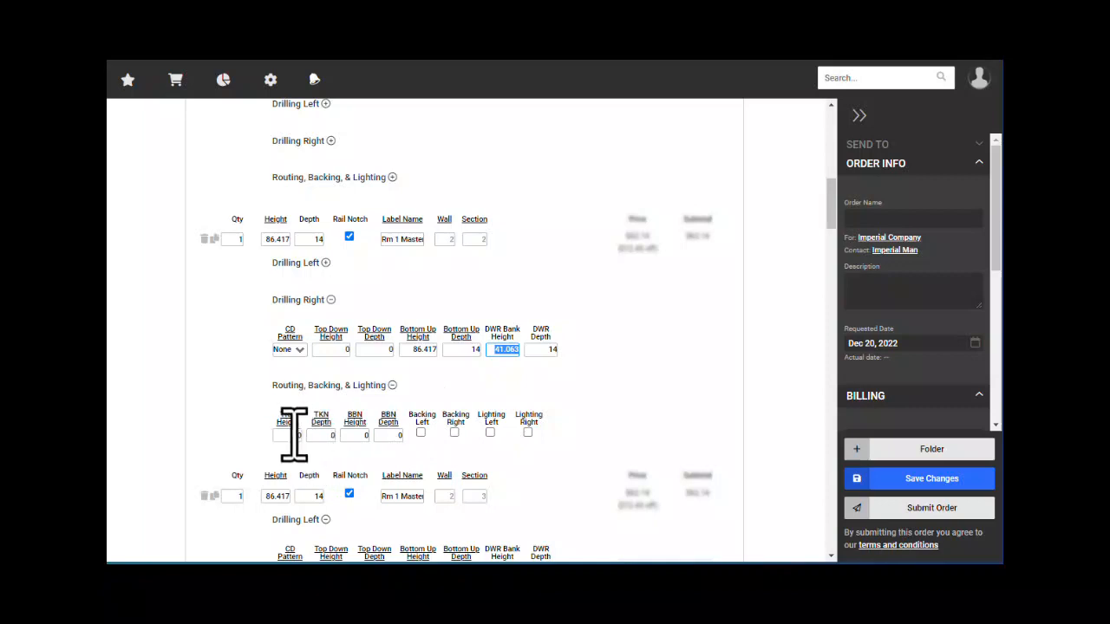
pyautogui.click(296, 436)
pyautogui.press('Tab')
pyautogui.press('Tab')
pyautogui.press('Tab')
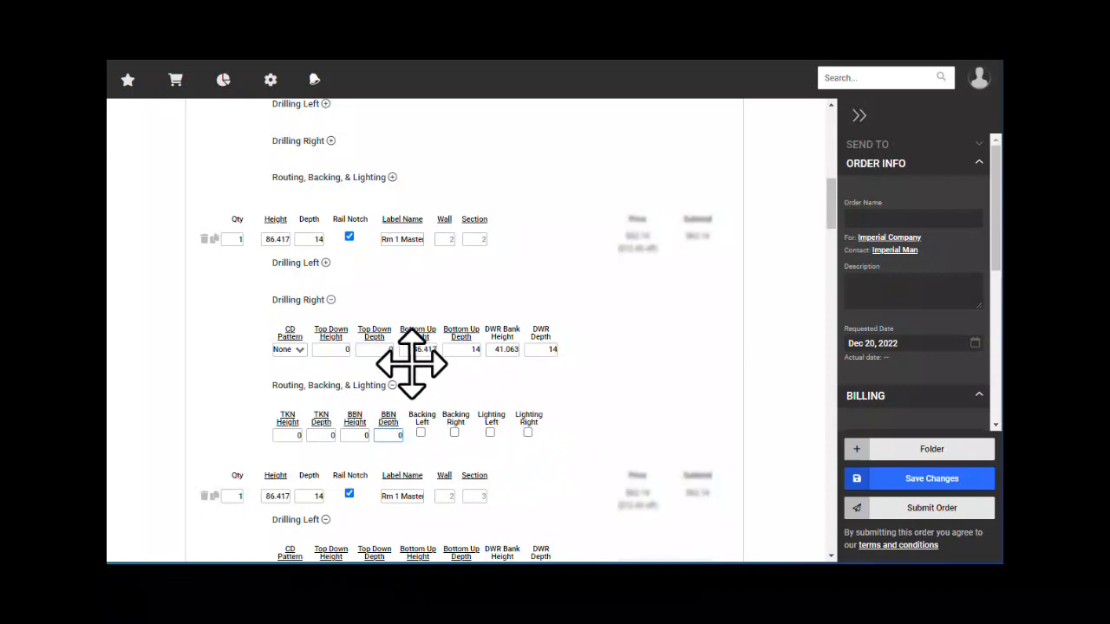
pyautogui.click(330, 300)
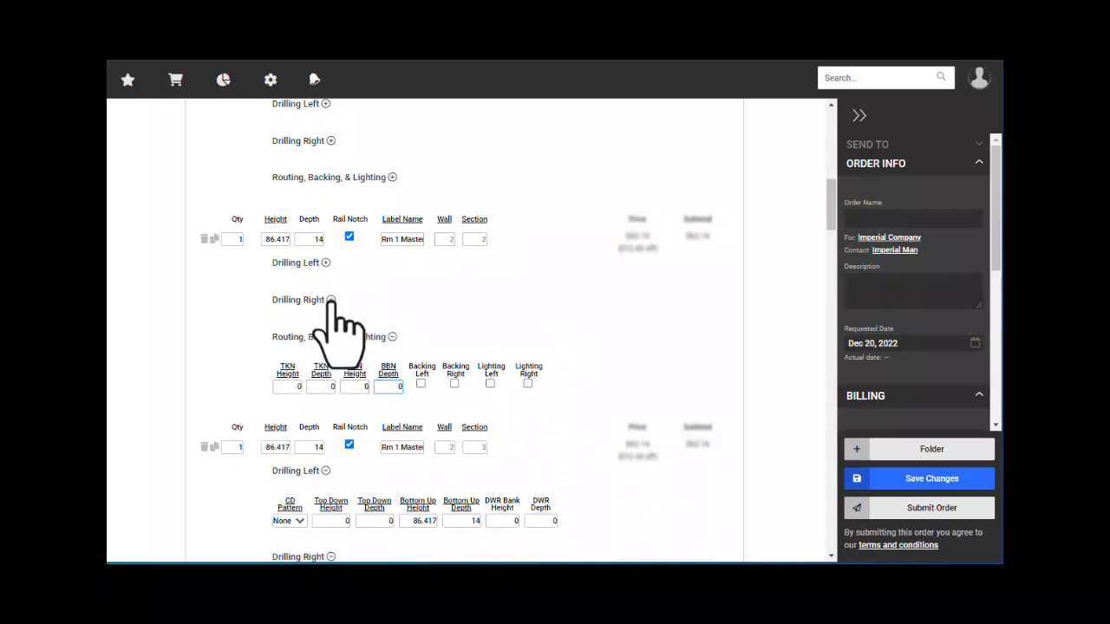
pyautogui.click(392, 337)
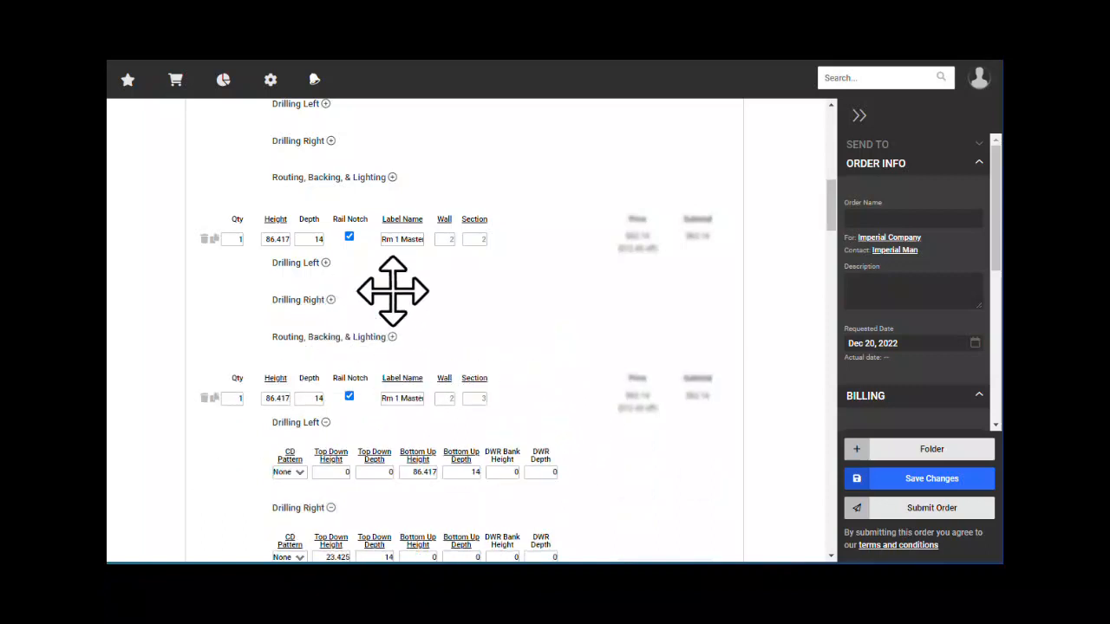
# Locate the third gable line and mark its matching panel between sections 2 and 3 in Drawings-133.pdf, then return to the order
pyautogui.scroll(-2, 391, 292)
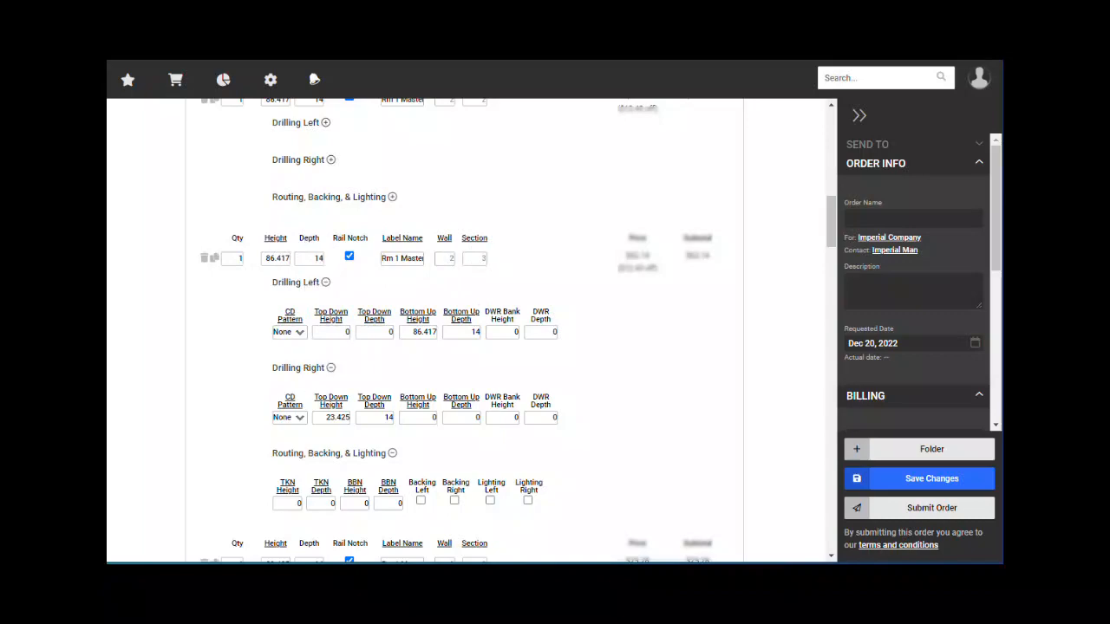
pyautogui.click(468, 560)
pyautogui.click(489, 184)
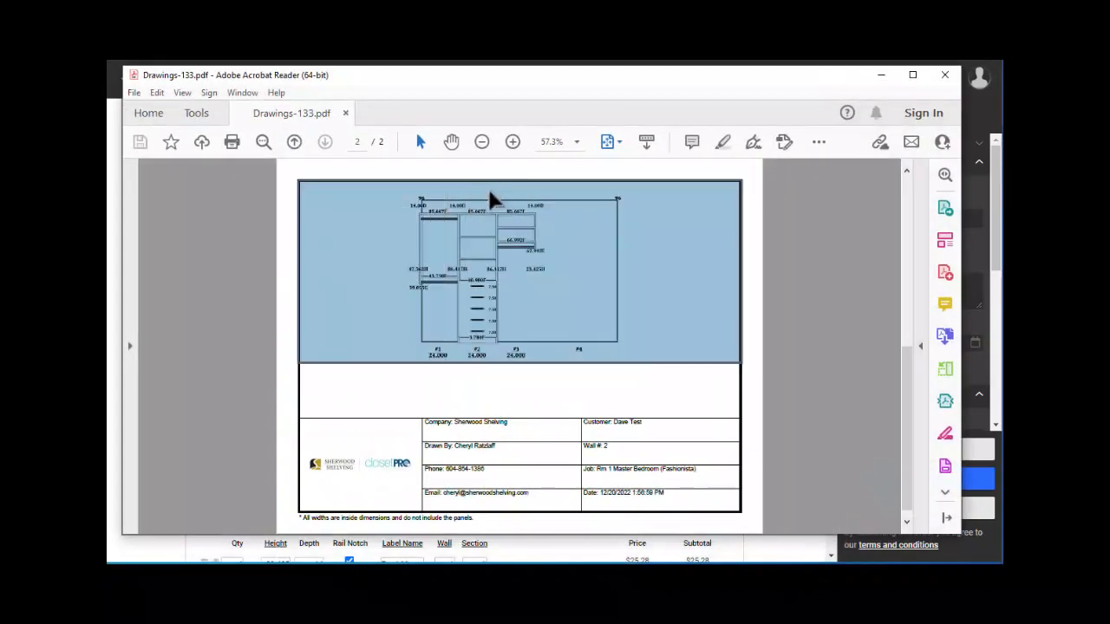
pyautogui.click(670, 378)
pyautogui.moveTo(484, 189)
pyautogui.mouseDown()
pyautogui.moveTo(507, 296)
pyautogui.moveTo(506, 388)
pyautogui.mouseUp()
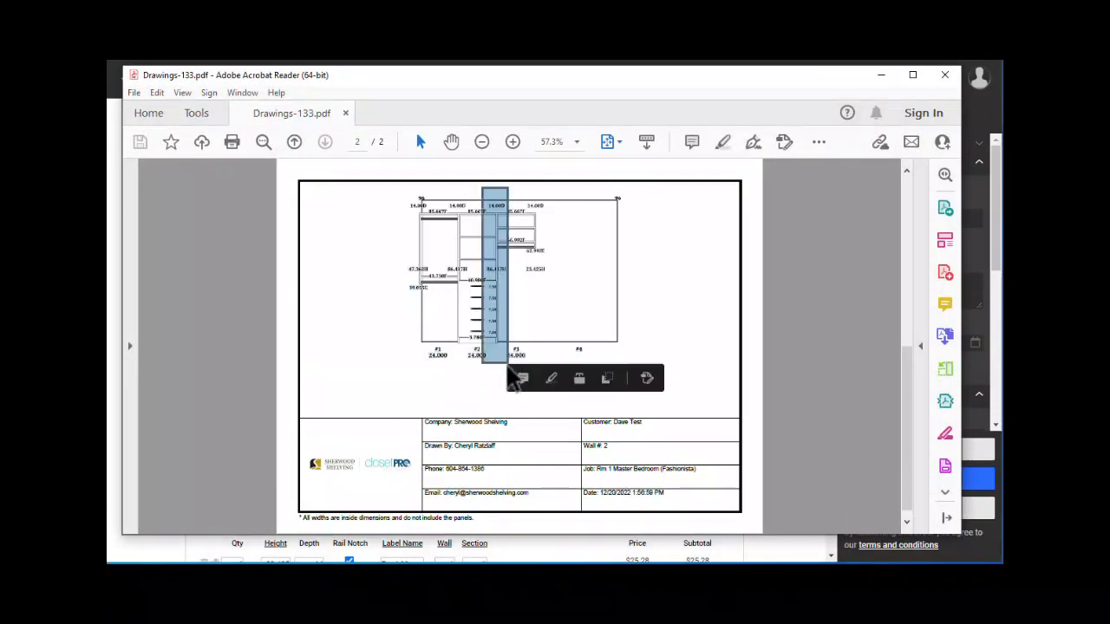
pyautogui.click(461, 54)
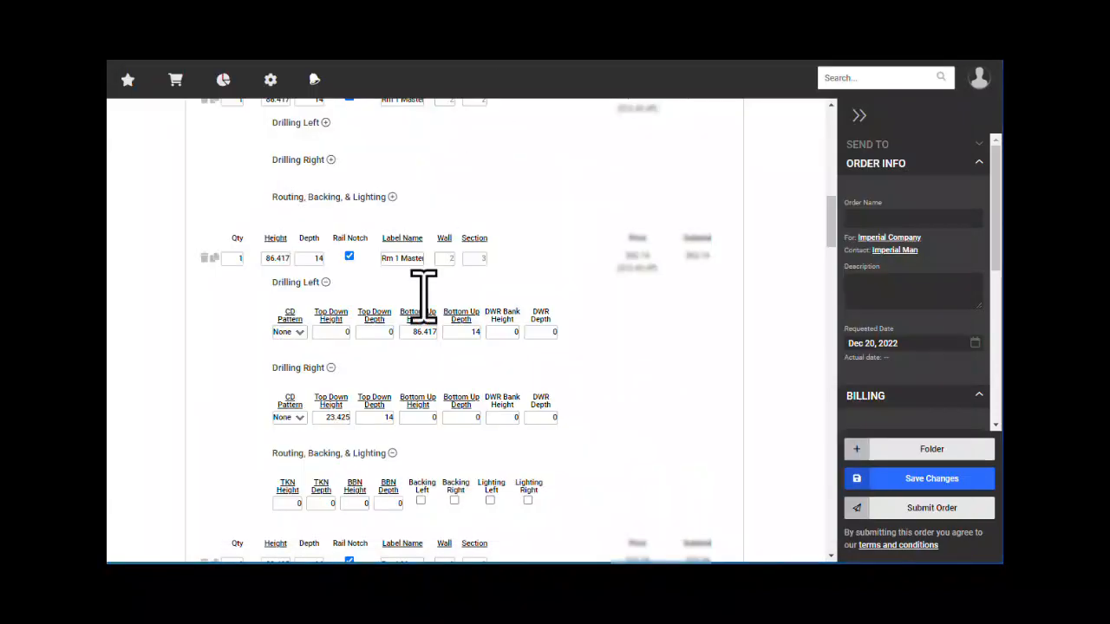
# Set the third gable's left-side DWR Bank Height to 41.063 and DWR Depth to 14, and check its right-side top-down drilling values
pyautogui.moveTo(414, 336); pyautogui.dragTo(535, 337)
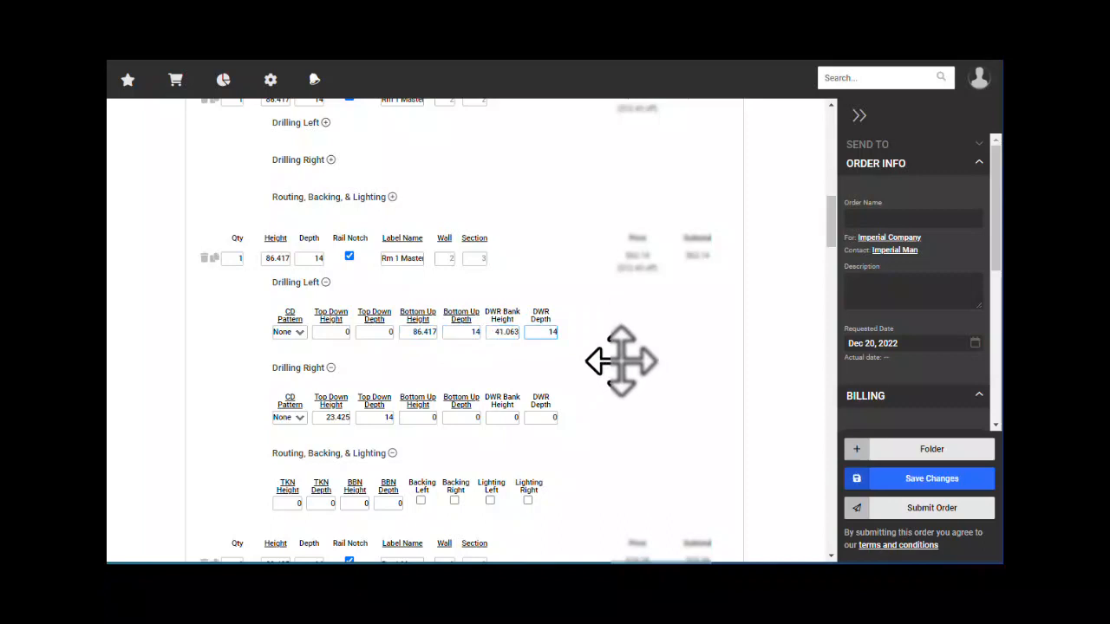
pyautogui.press('Tab')
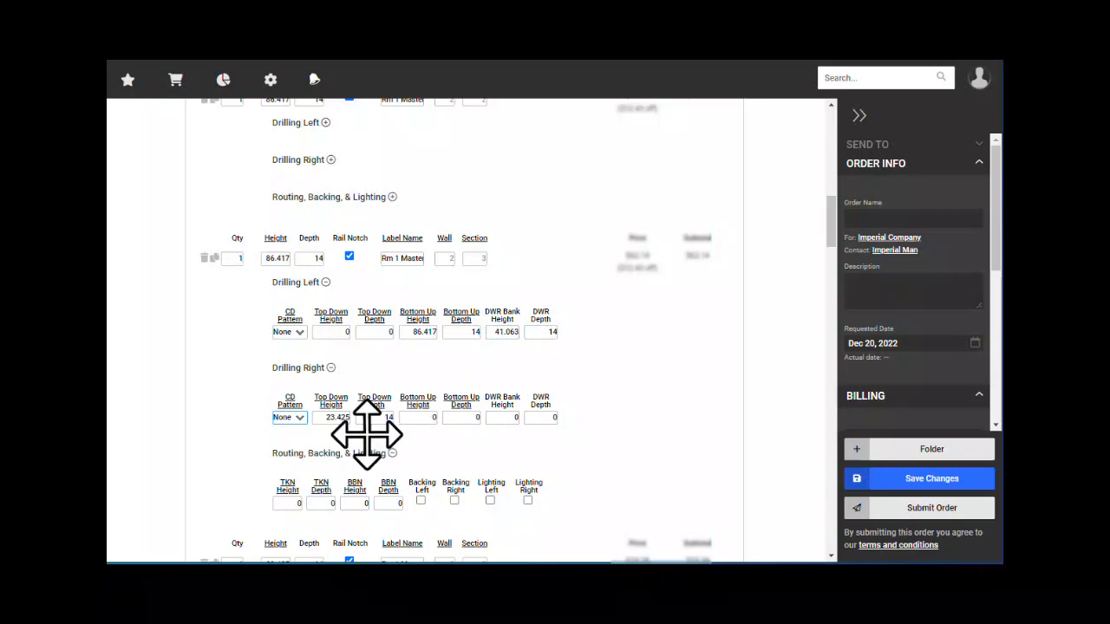
pyautogui.press('Tab')
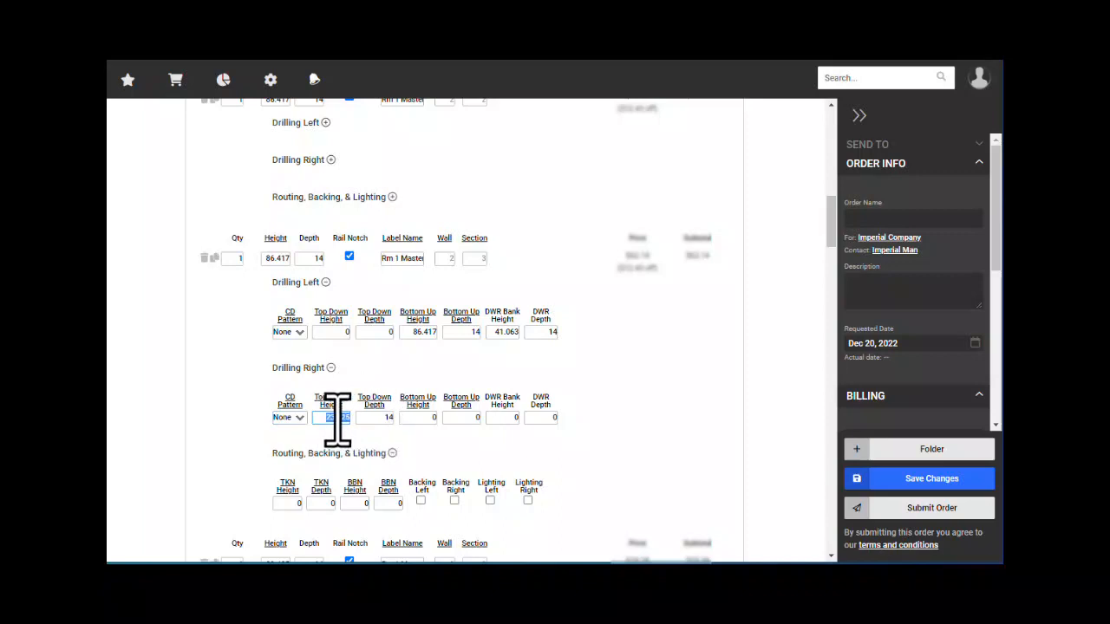
pyautogui.click(386, 418)
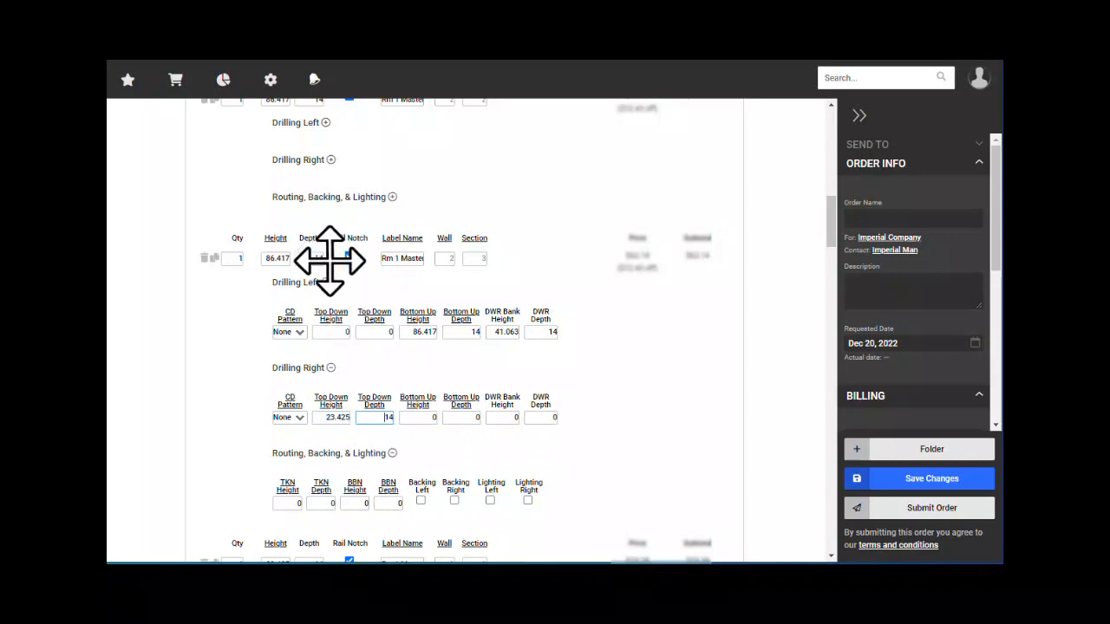
# Collapse the third gable's Drilling Left, Drilling Right, and Routing, Backing, & Lighting sections
pyautogui.click(325, 283)
pyautogui.click(330, 319)
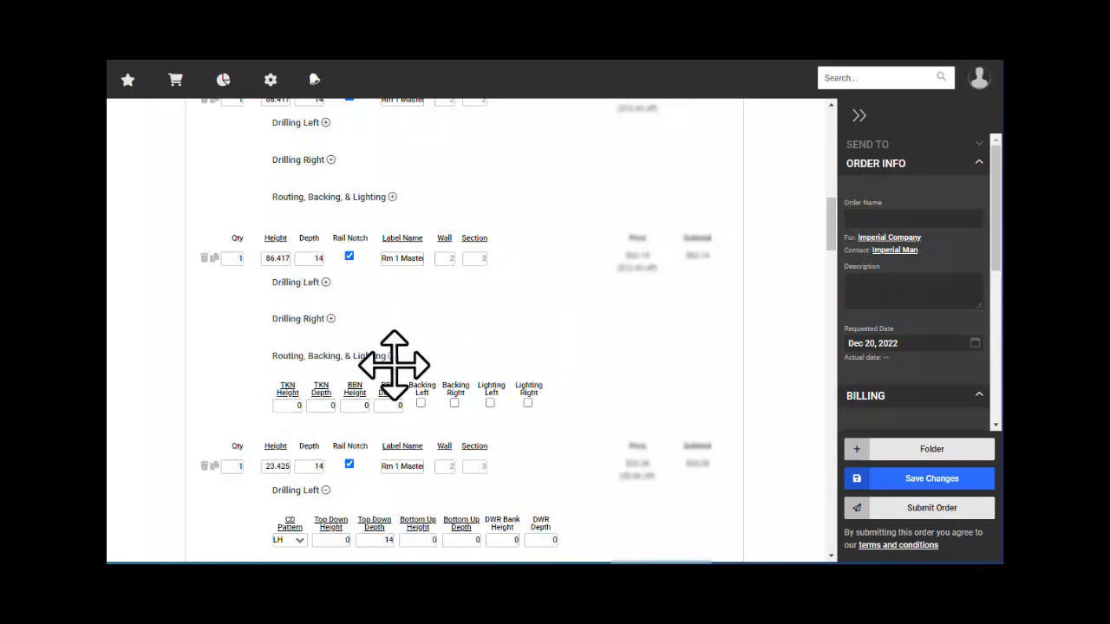
pyautogui.click(392, 356)
# Locate the fourth gable line and mark its matching short end panel of section 3 in Drawings-133.pdf
pyautogui.scroll(-1, 394, 368)
pyautogui.scroll(-1, 324, 286)
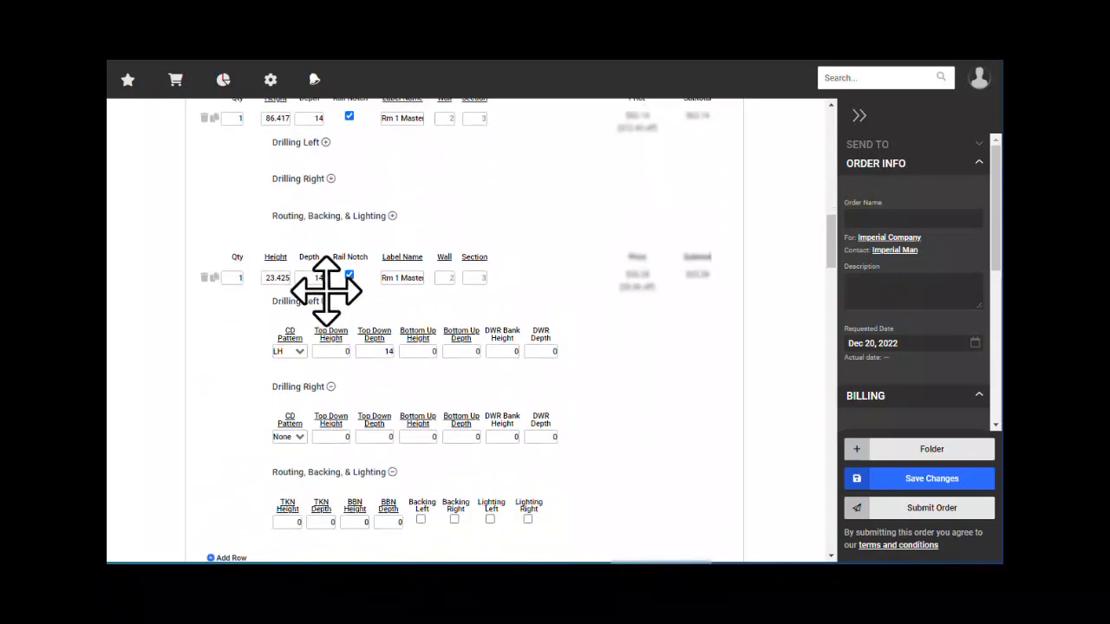
pyautogui.scroll(-1, 364, 297)
pyautogui.scroll(1, 434, 291)
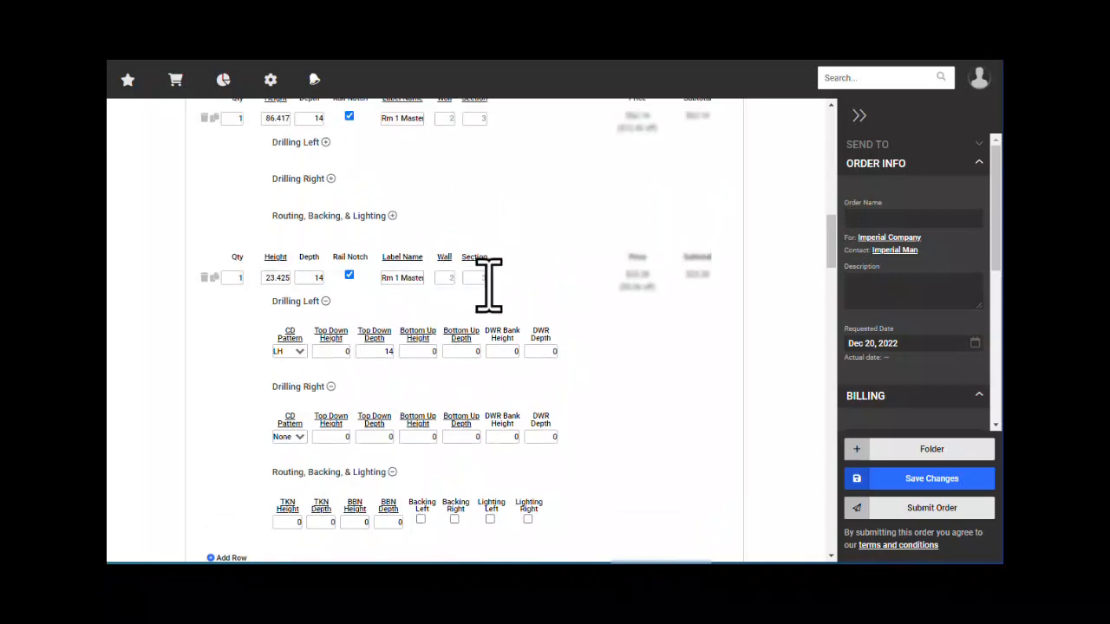
pyautogui.click(661, 563)
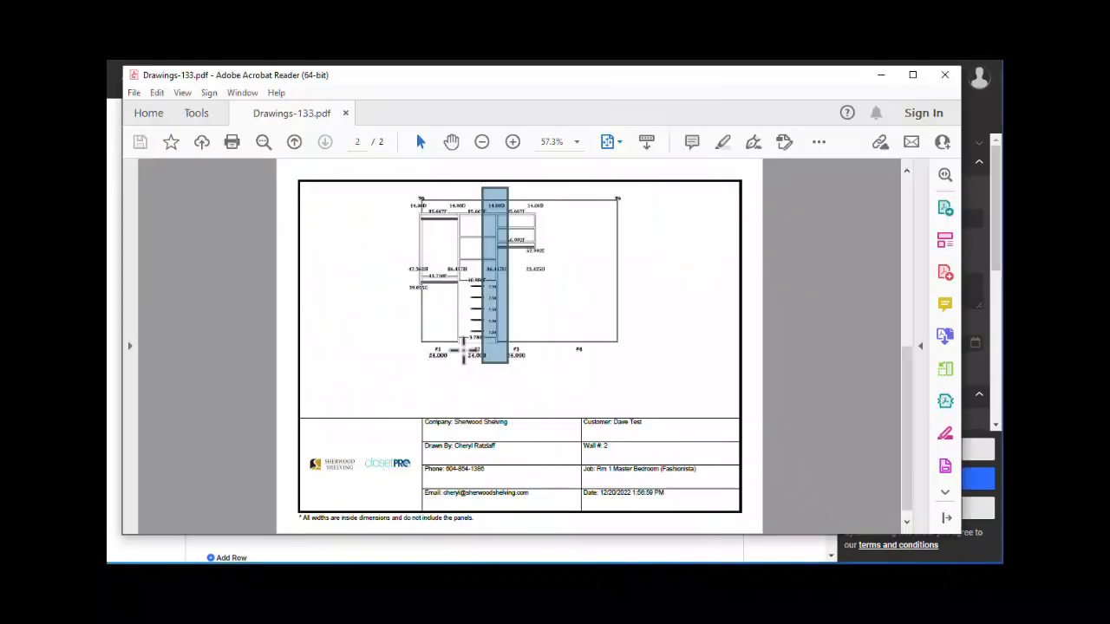
pyautogui.moveTo(529, 193); pyautogui.dragTo(549, 275)
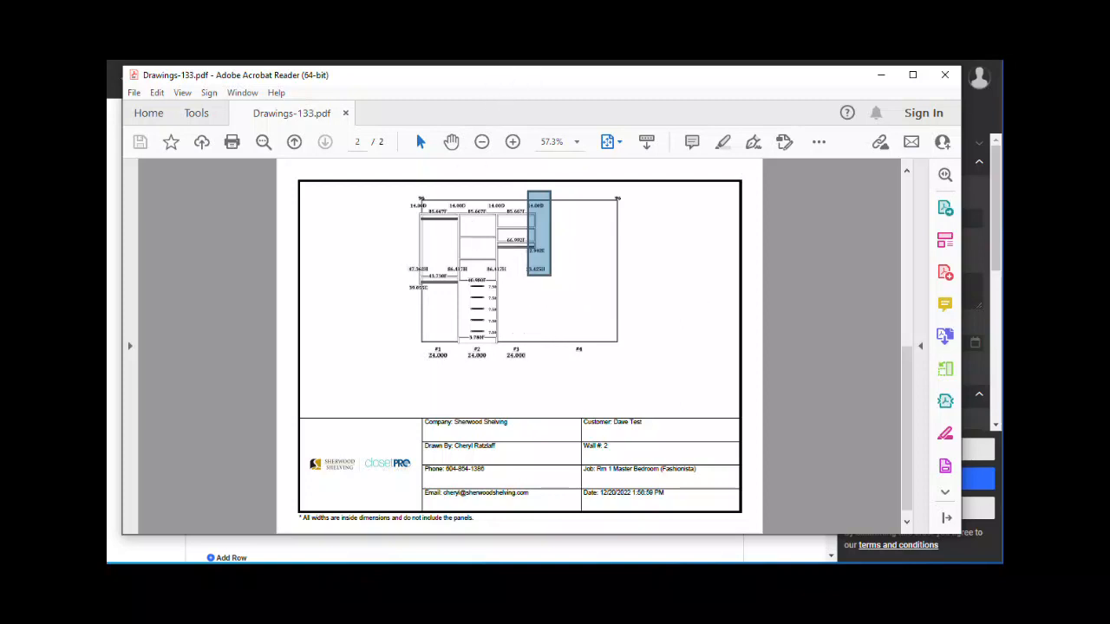
# Set the fourth gable's left-side CD Pattern to None and Top Down Height to 23.425, and check its Top Down Depth
pyautogui.hotkey('alt', 'Tab')
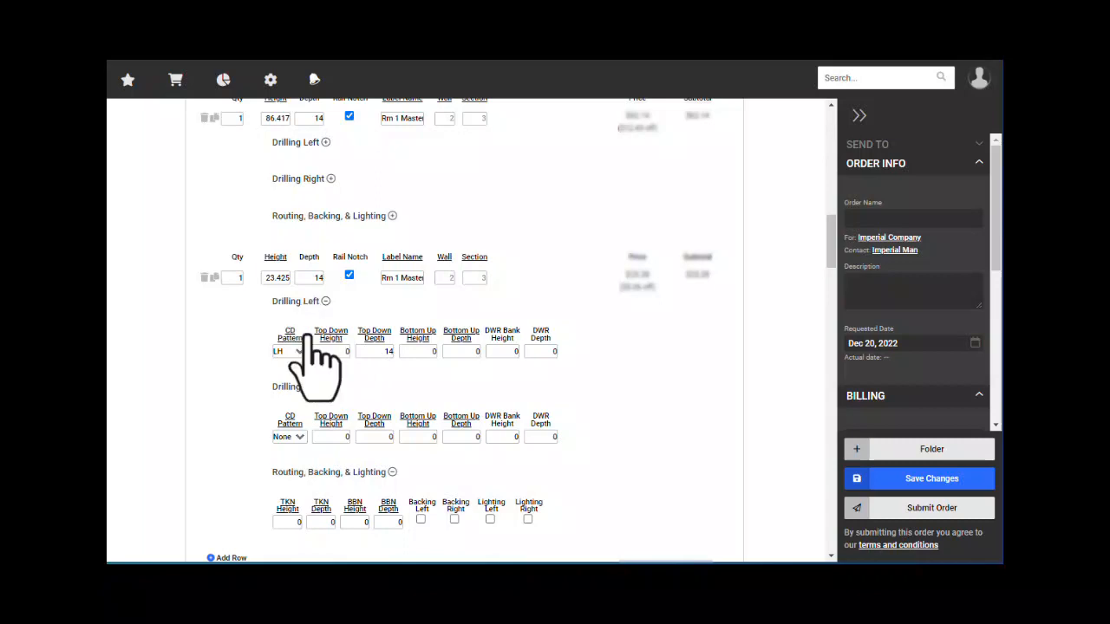
pyautogui.click(297, 352)
pyautogui.click(285, 363)
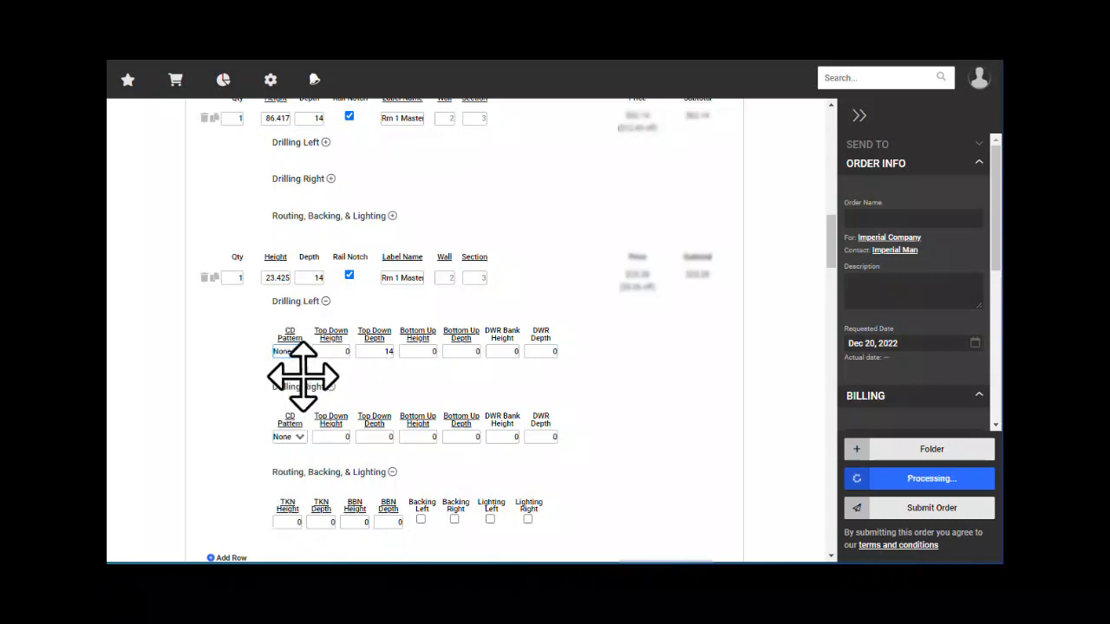
pyautogui.click(345, 352)
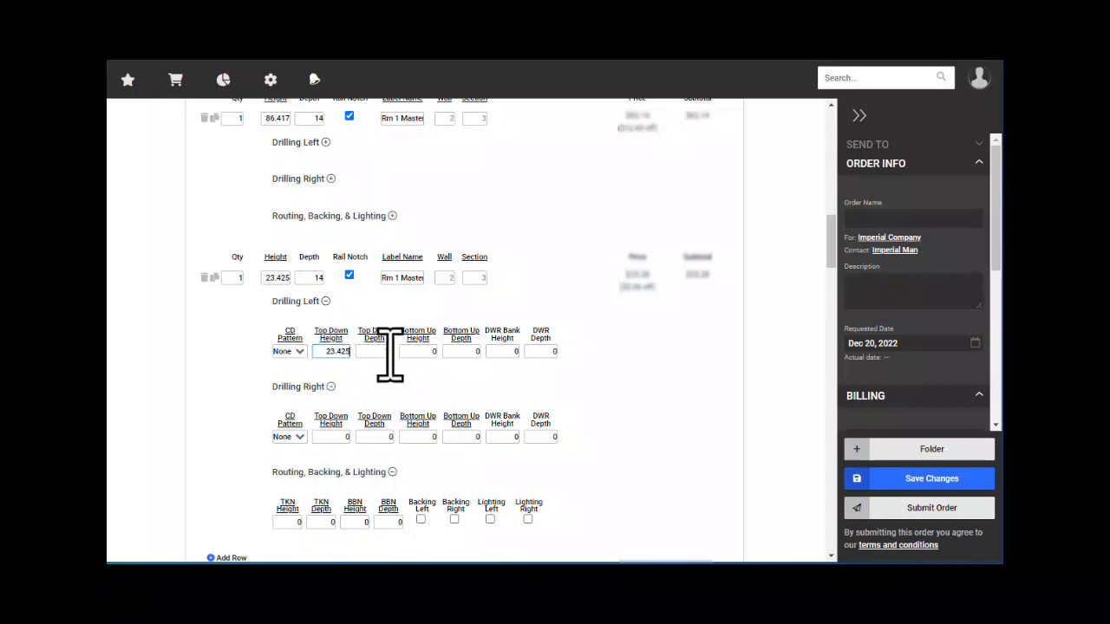
pyautogui.doubleClick(384, 351)
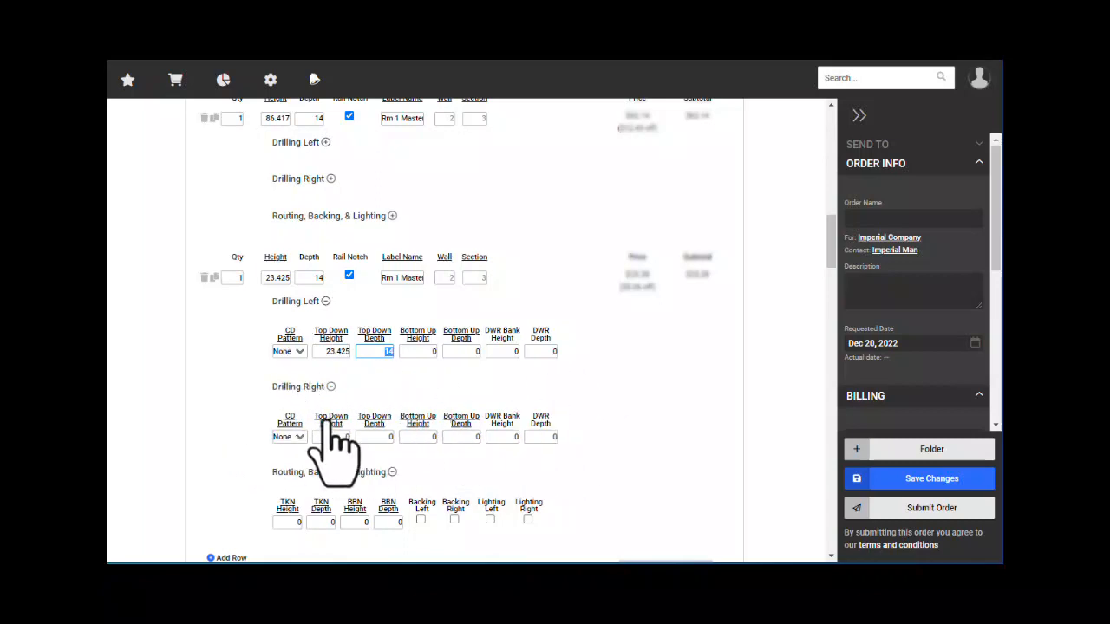
# Check the short end panel in the overhead and Wall 2 views of Drawings-133.pdf, and turn off the fourth gable's Rail Notch
pyautogui.hotkey('alt', 'Tab')
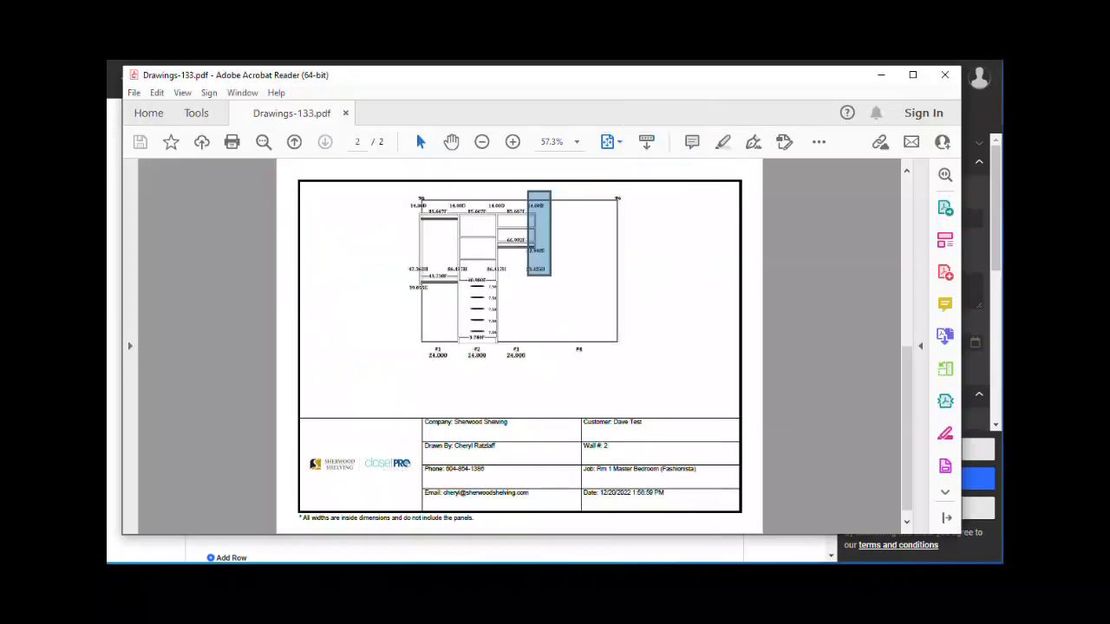
pyautogui.scroll(2, 537, 355)
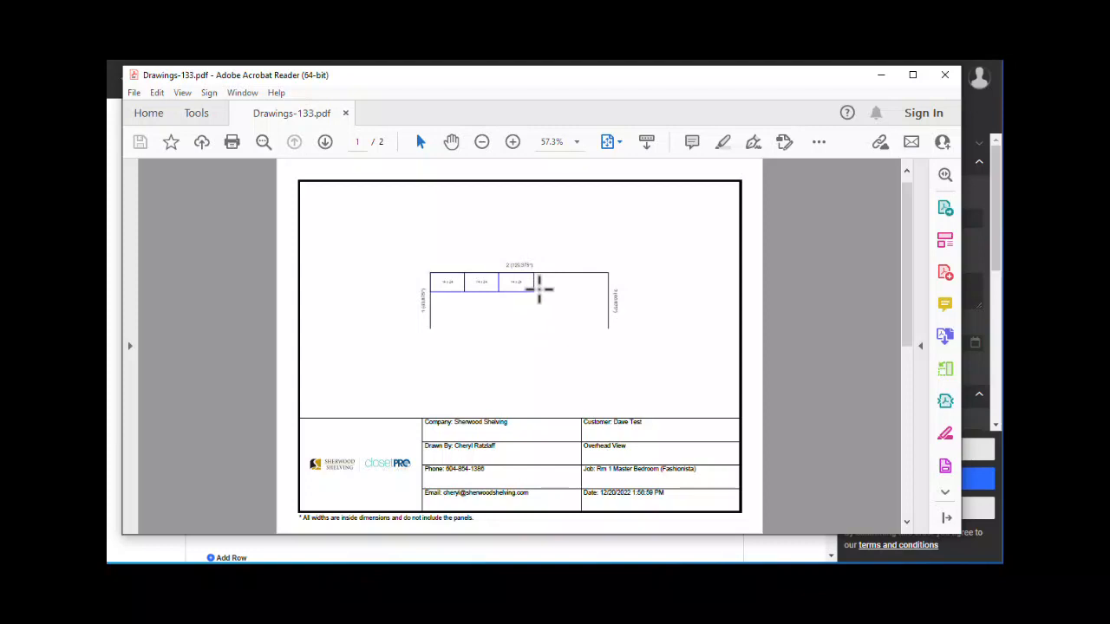
pyautogui.scroll(-2, 538, 288)
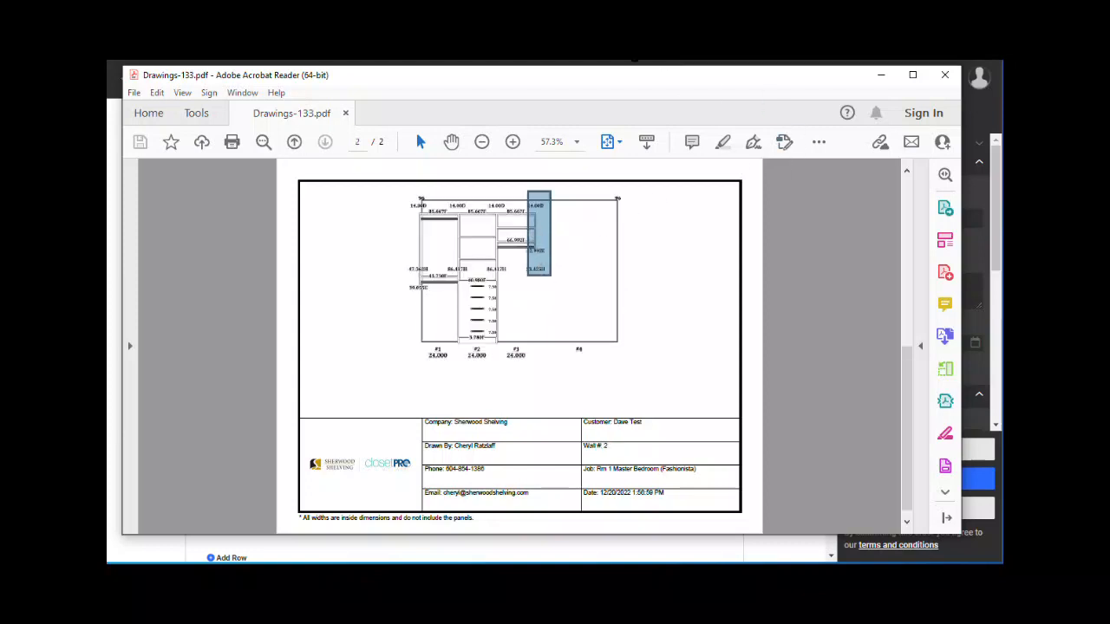
pyautogui.hotkey('alt', 'Tab')
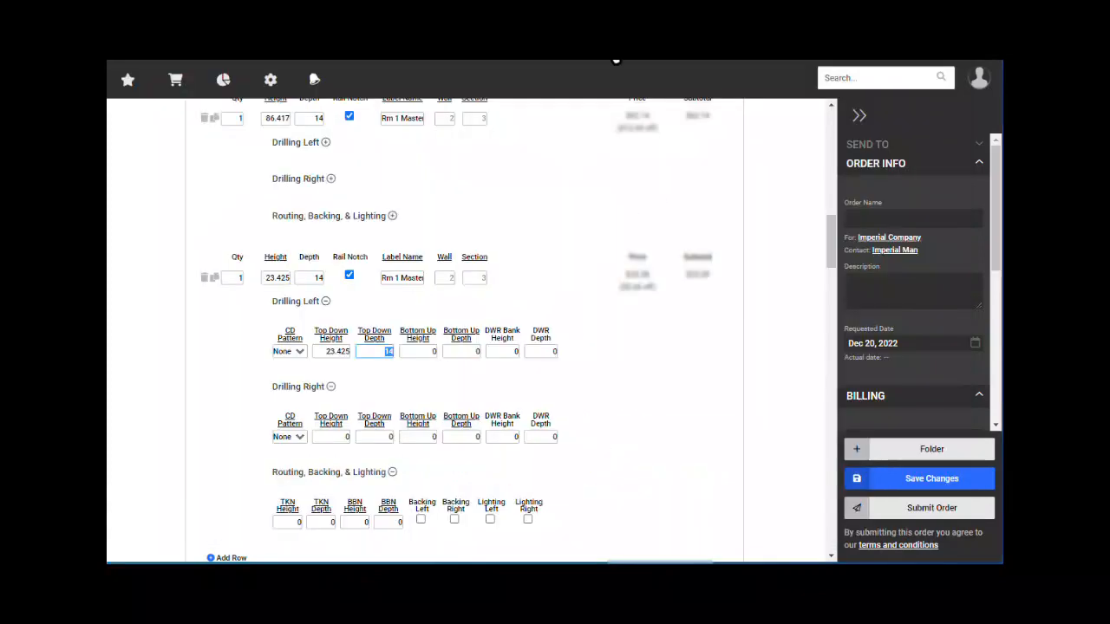
pyautogui.click(349, 275)
# Collapse the fourth gable's Drilling Right, Routing, Backing, & Lighting, and Drilling Left sections
pyautogui.click(331, 387)
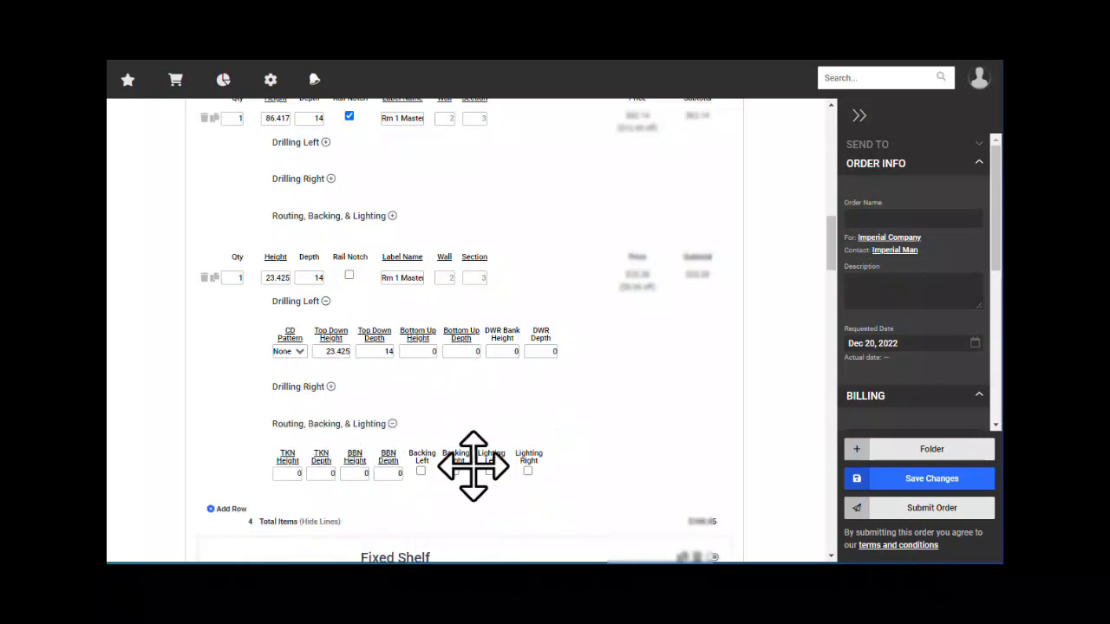
pyautogui.click(392, 424)
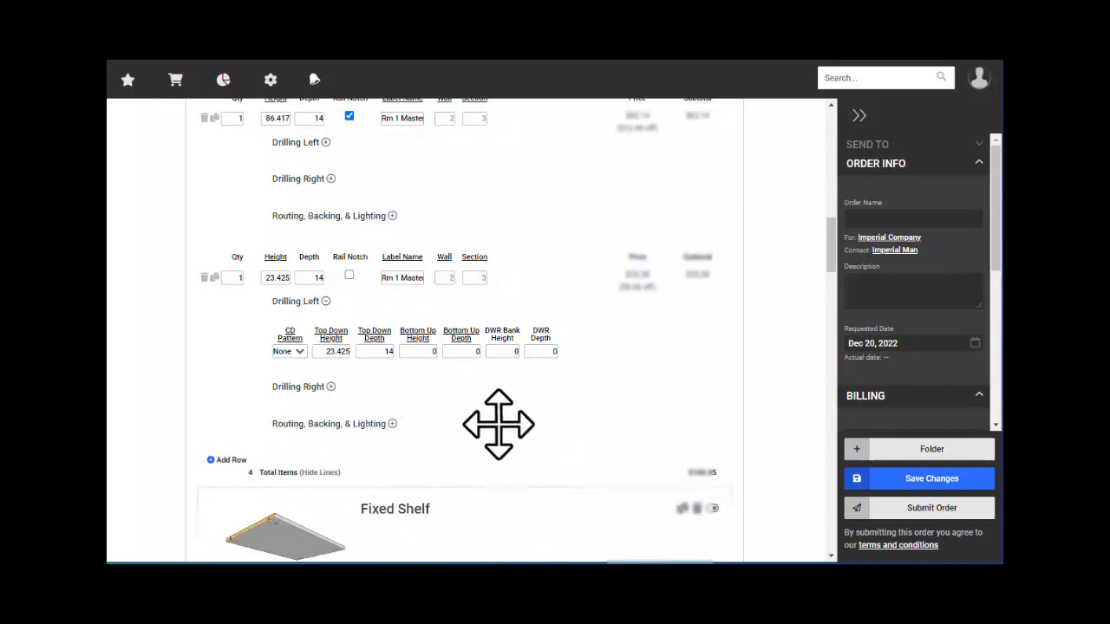
pyautogui.scroll(1, 451, 420)
pyautogui.click(326, 371)
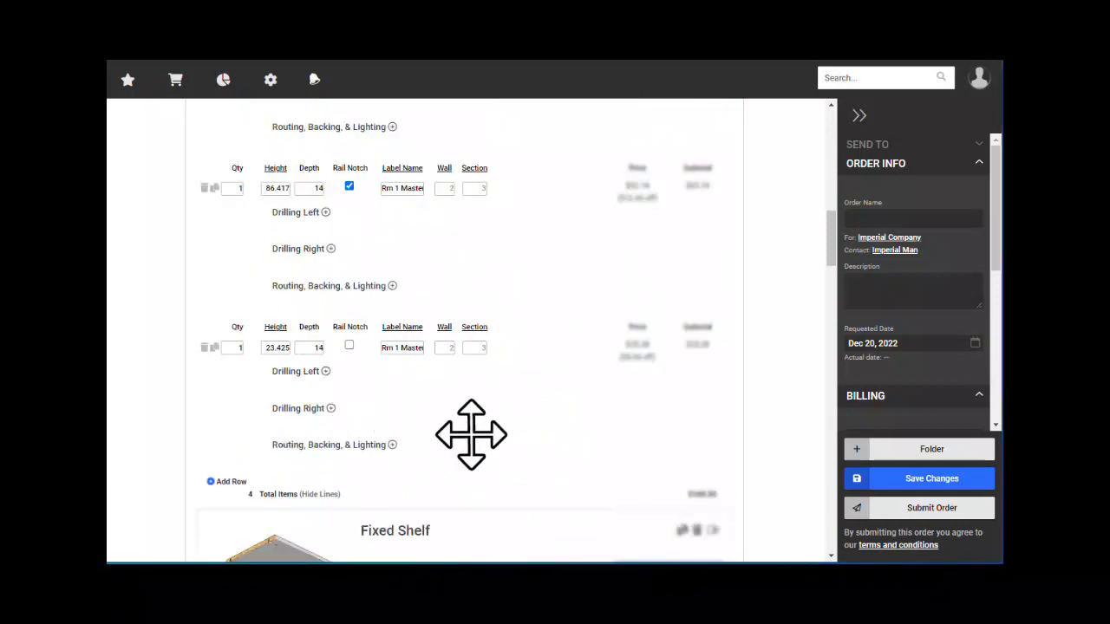
# Review all four lines of the Gable - Special Drilling item and recheck the fourth gable's left-side drilling values
pyautogui.scroll(4, 494, 417)
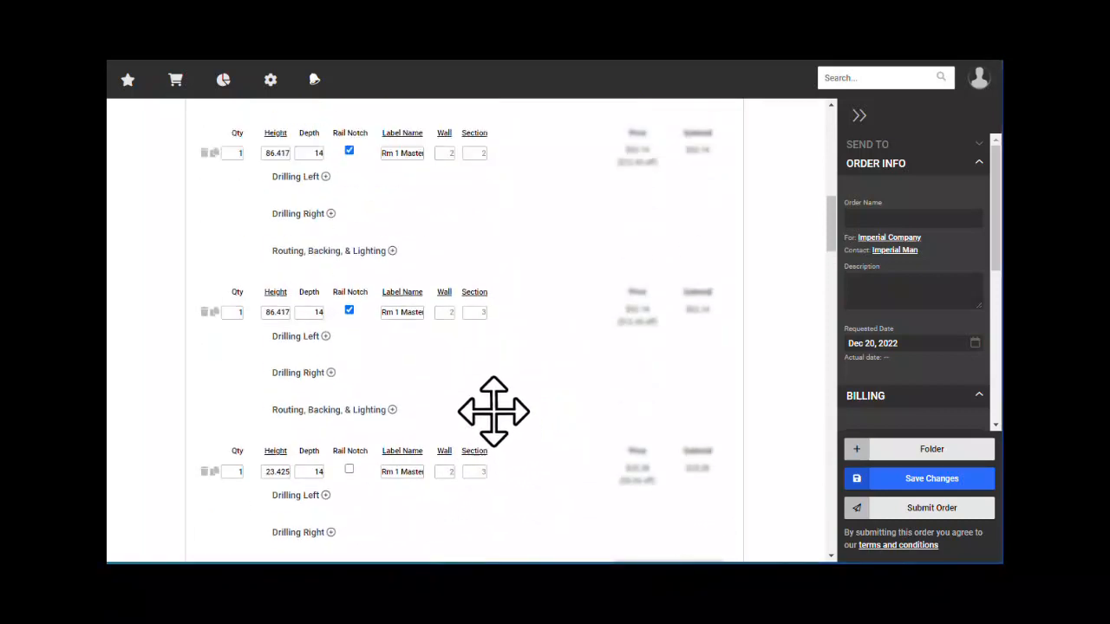
pyautogui.scroll(2, 420, 362)
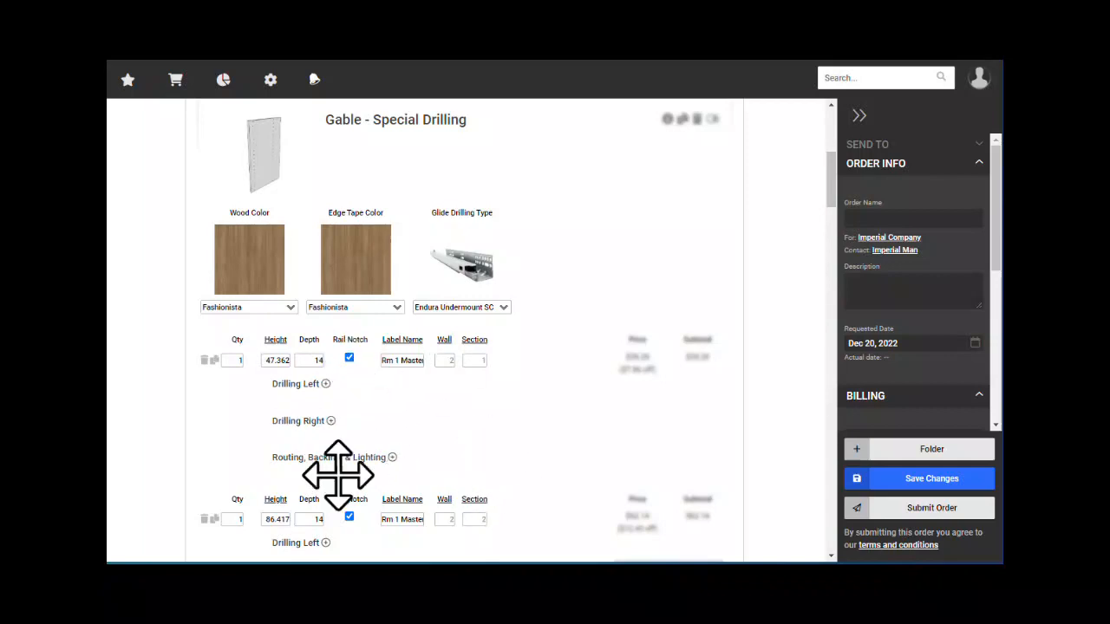
pyautogui.scroll(1, 459, 440)
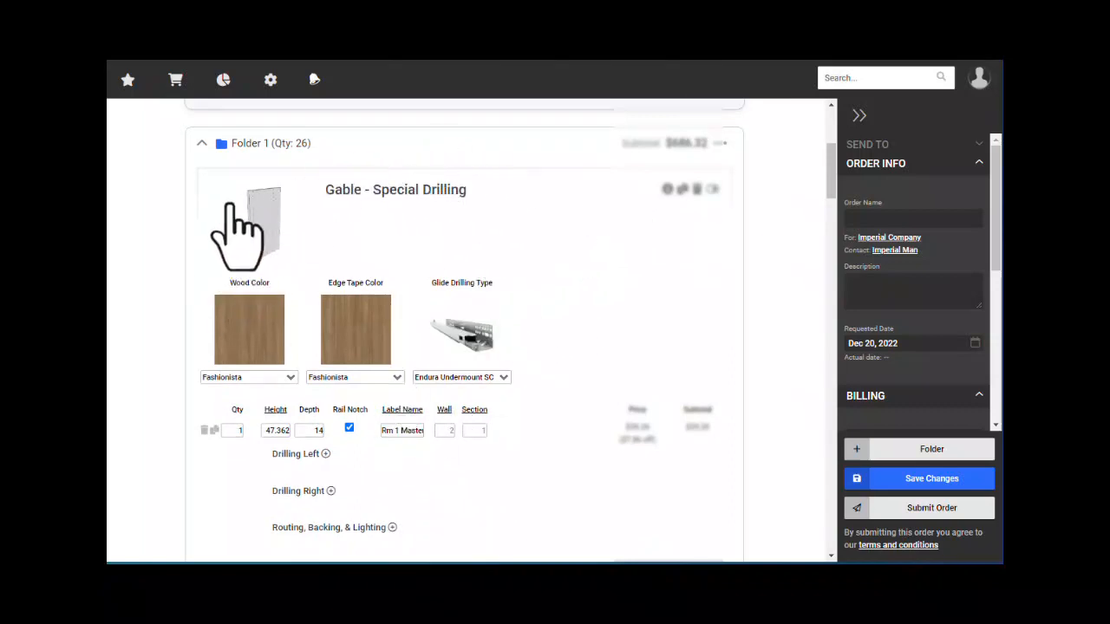
pyautogui.scroll(-1, 227, 286)
pyautogui.scroll(-7, 239, 305)
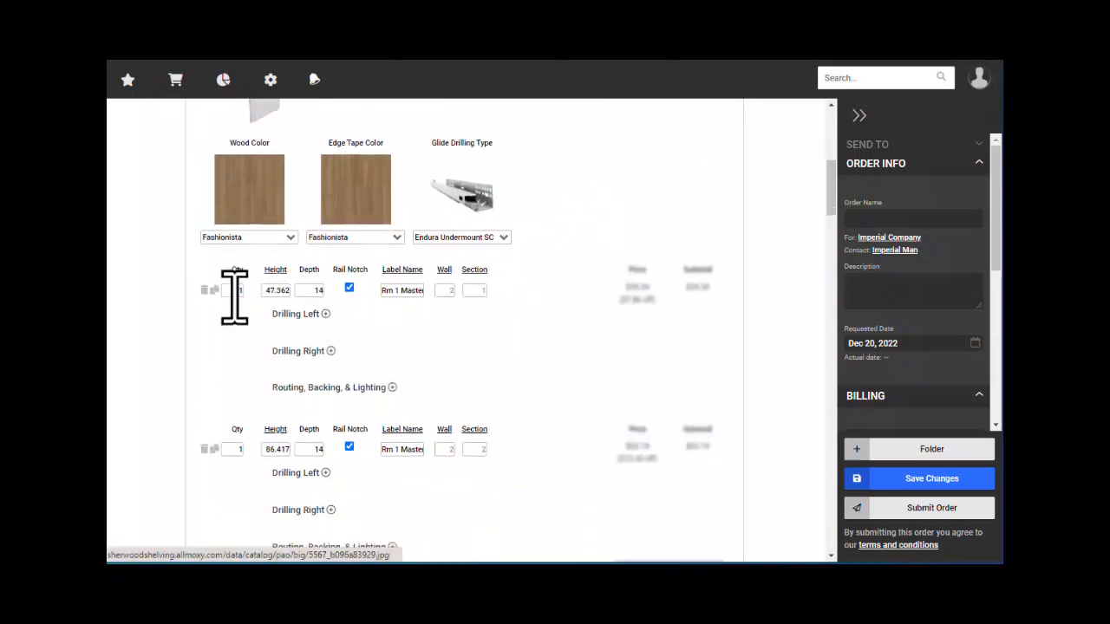
pyautogui.scroll(-2, 242, 344)
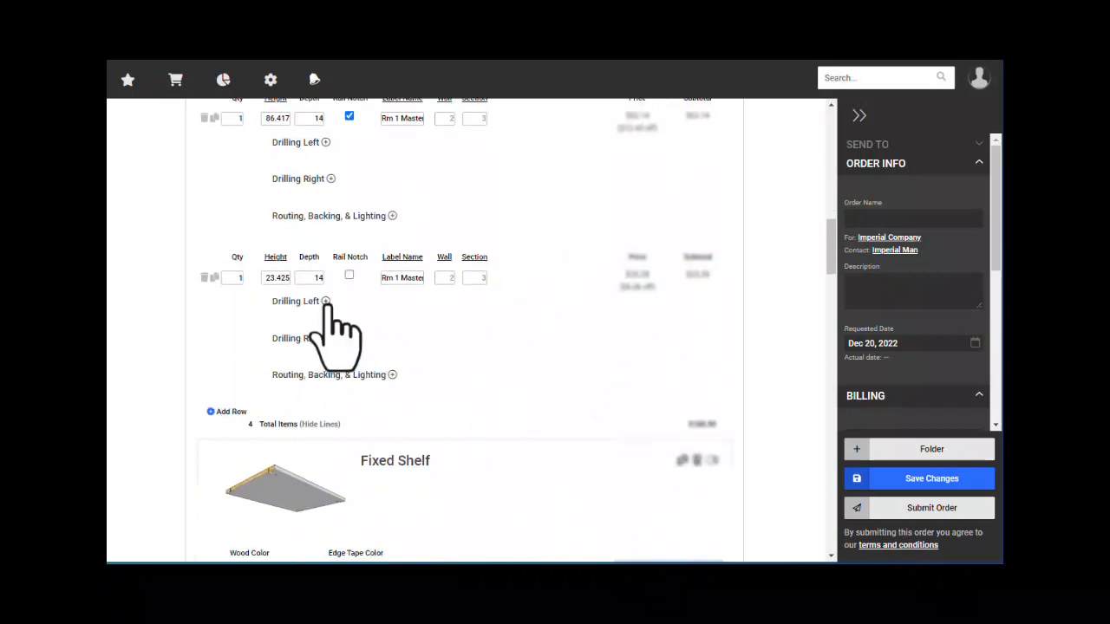
pyautogui.click(325, 301)
pyautogui.click(325, 301)
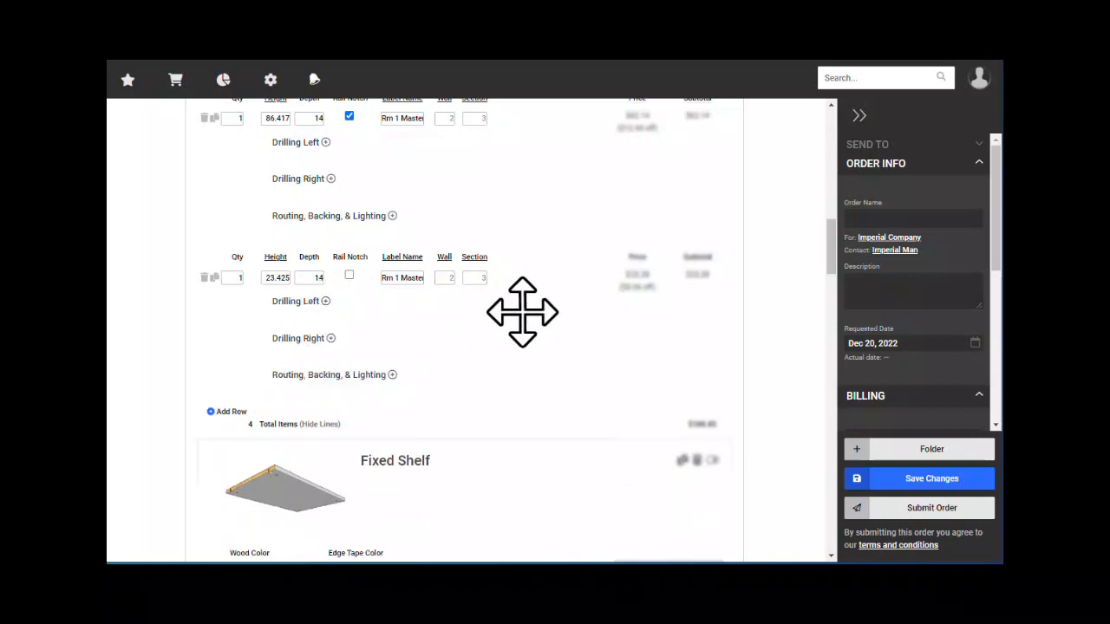
pyautogui.click(325, 301)
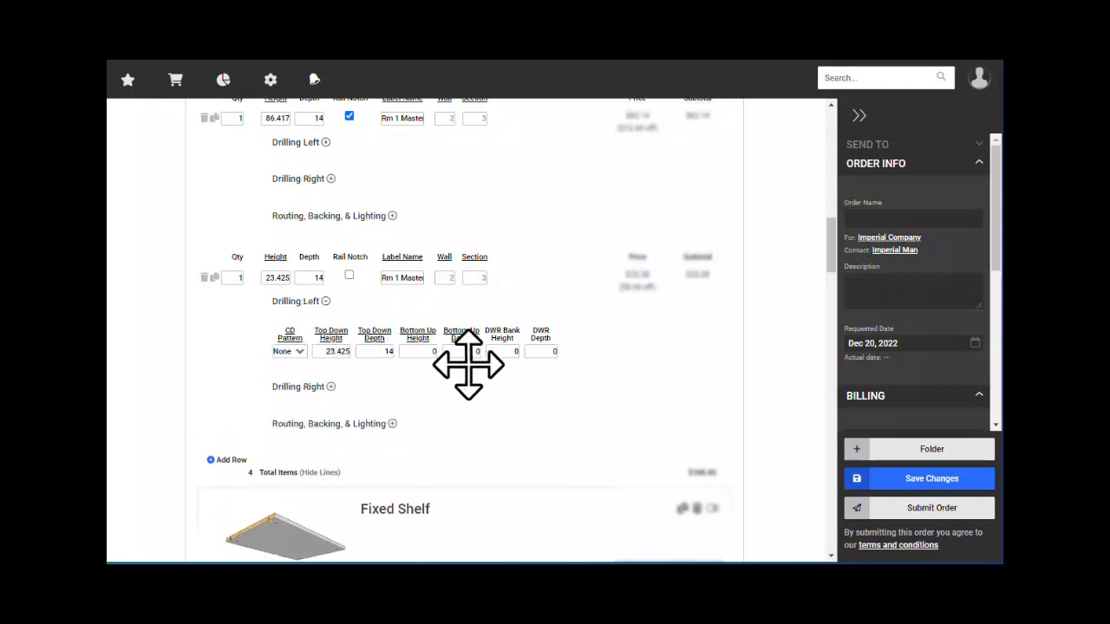
pyautogui.click(326, 301)
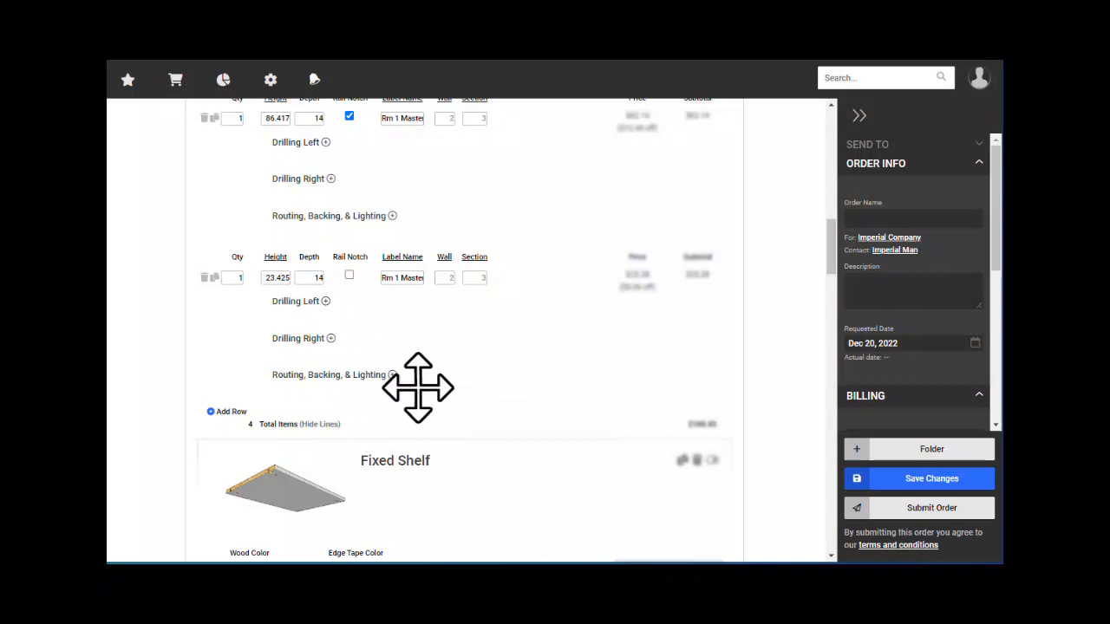
# Look over the Fixed Shelf item and go back through the gable lines to the first one in Folder 1
pyautogui.scroll(-2, 470, 393)
pyautogui.scroll(-1, 470, 393)
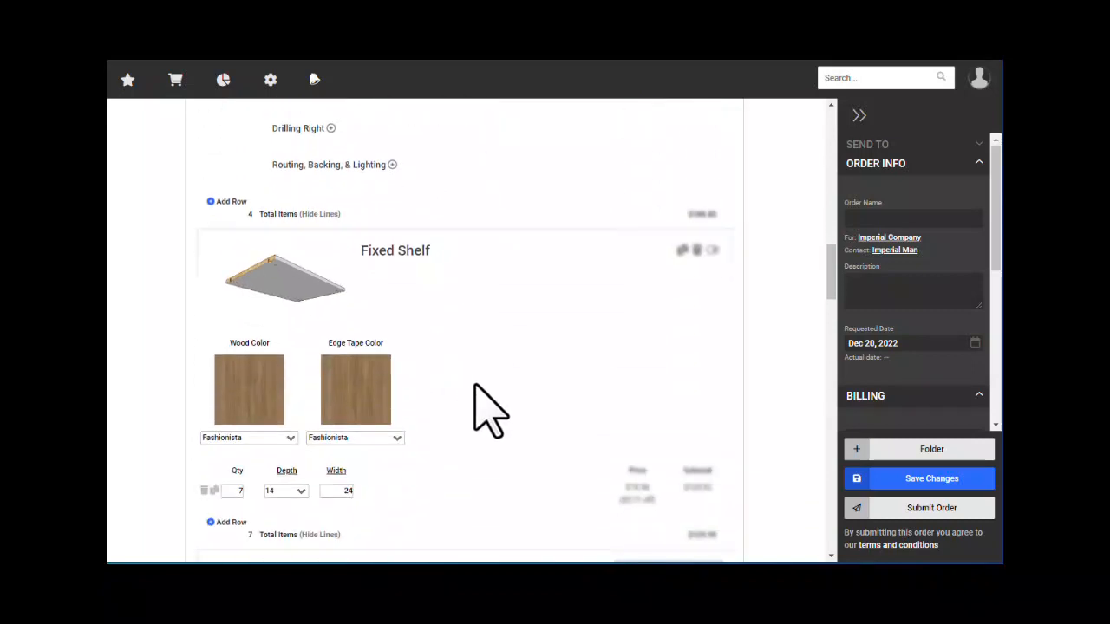
pyautogui.scroll(8, 478, 396)
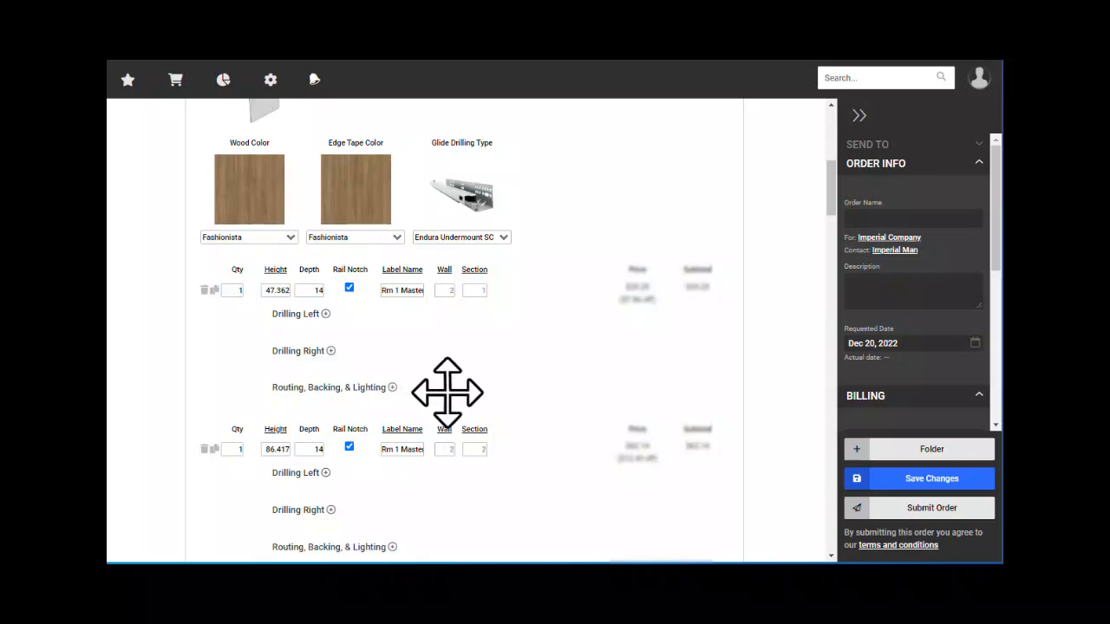
pyautogui.scroll(-3, 438, 388)
pyautogui.scroll(-4, 448, 393)
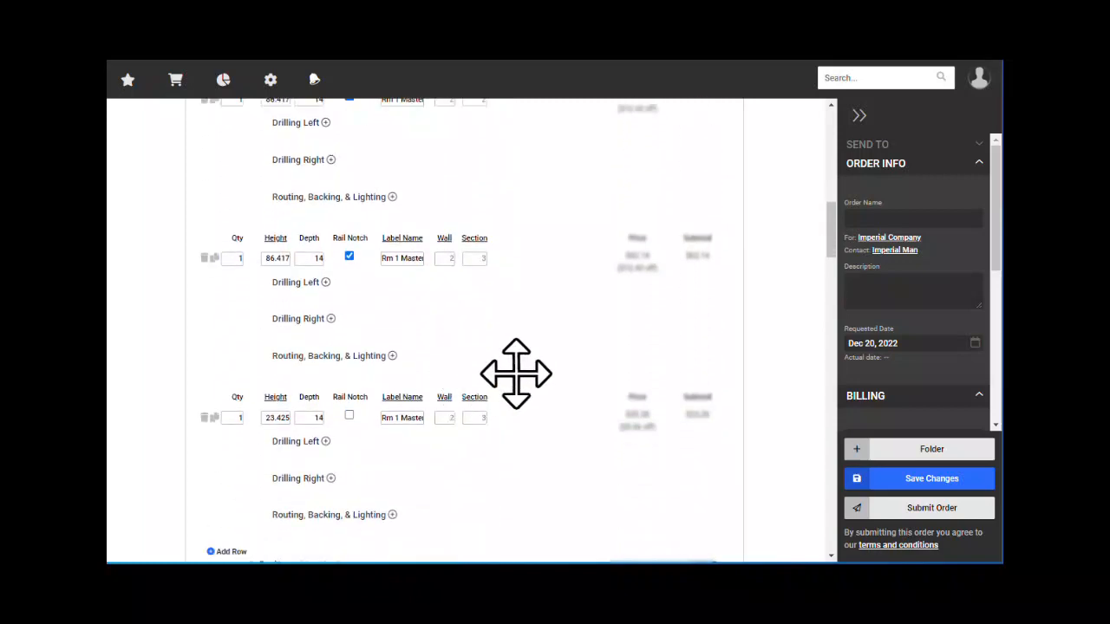
pyautogui.scroll(2, 515, 374)
pyautogui.scroll(7, 515, 375)
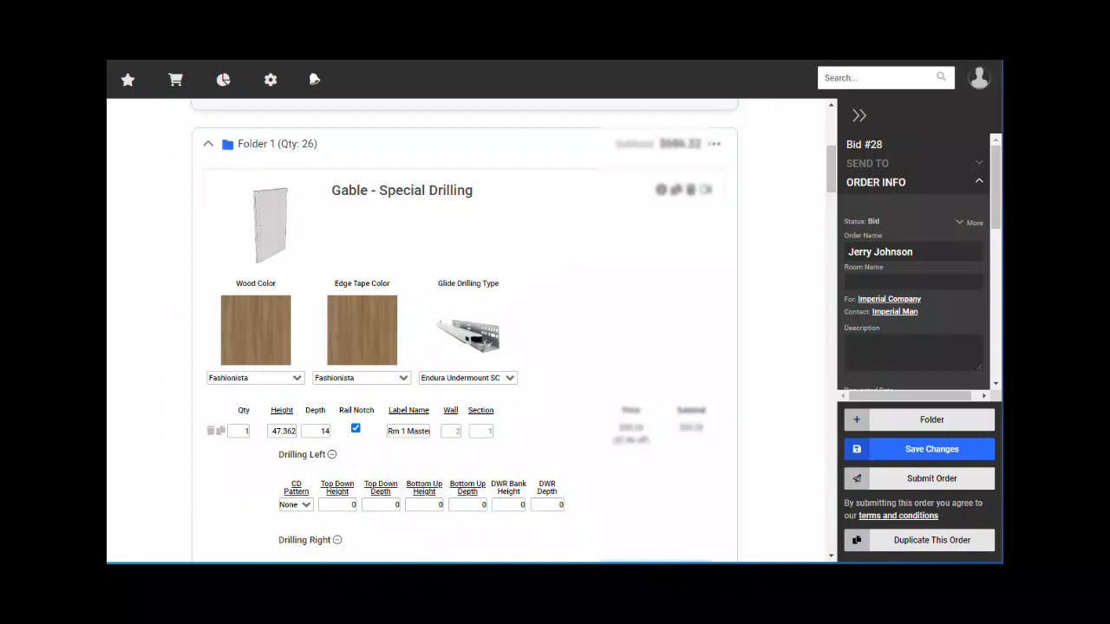
# Examine the end panel of section 1 in Drawings-133.pdf and compare it with the first gable line in the order
pyautogui.click(229, 562)
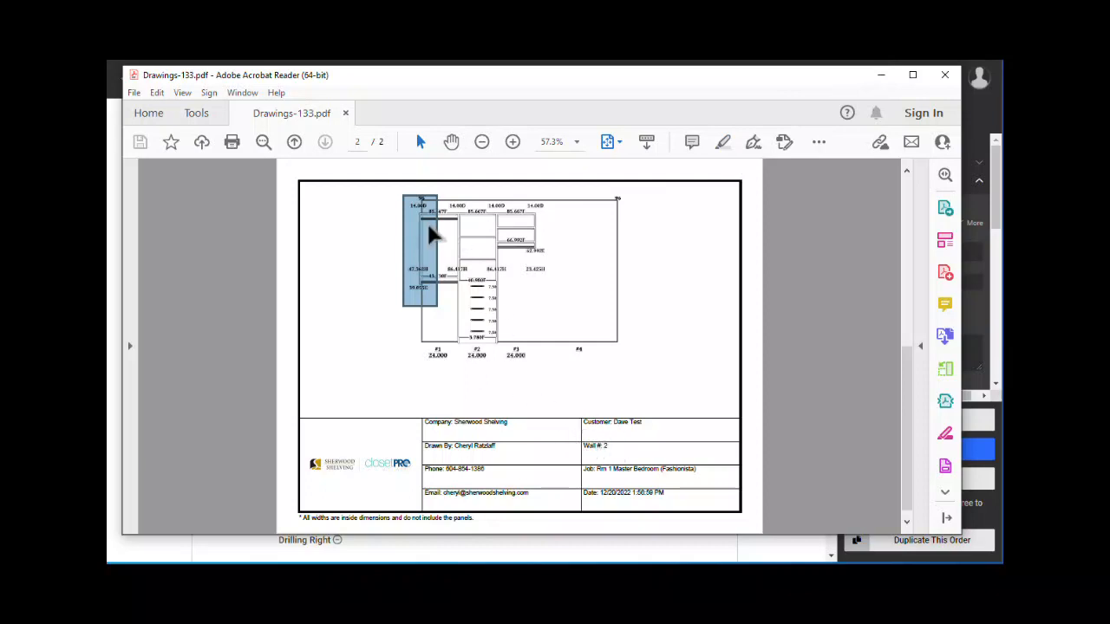
pyautogui.click(881, 75)
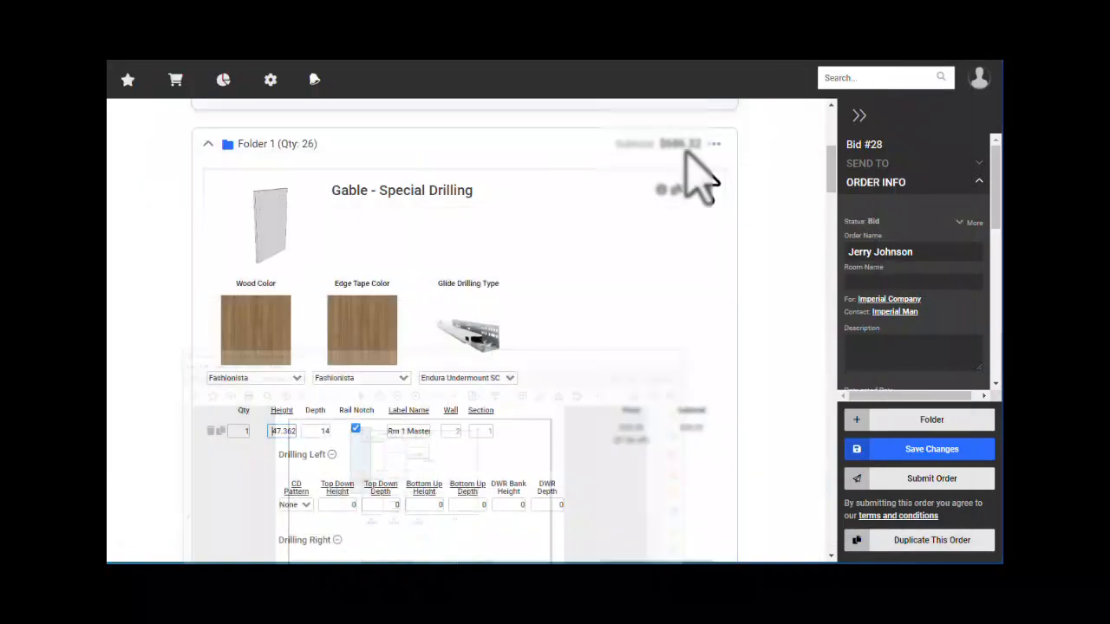
pyautogui.scroll(-1, 464, 260)
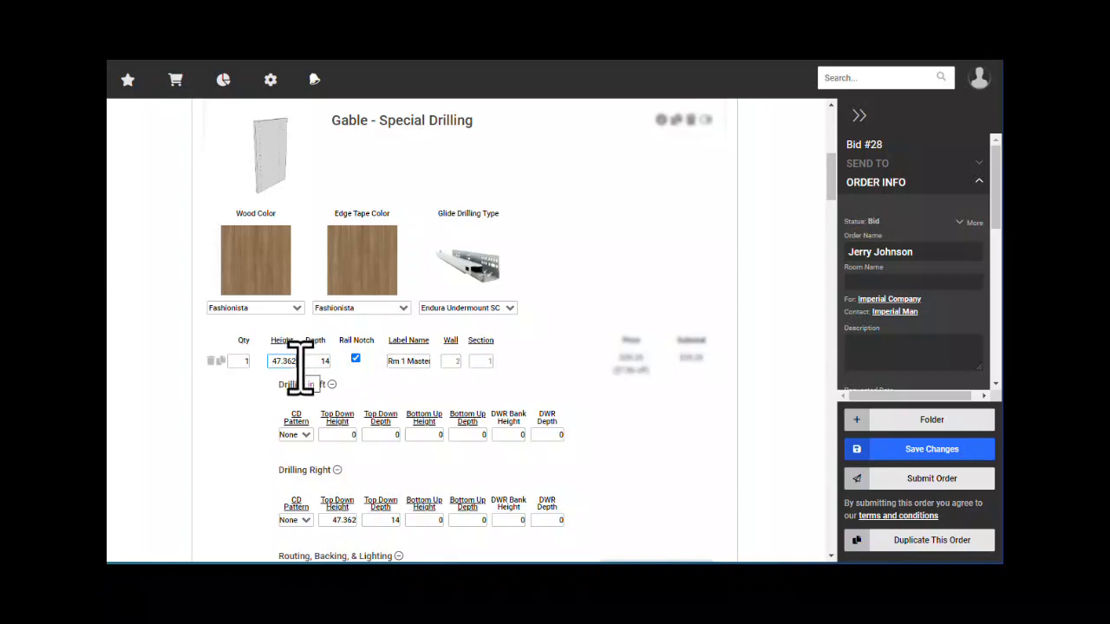
pyautogui.scroll(-1, 299, 359)
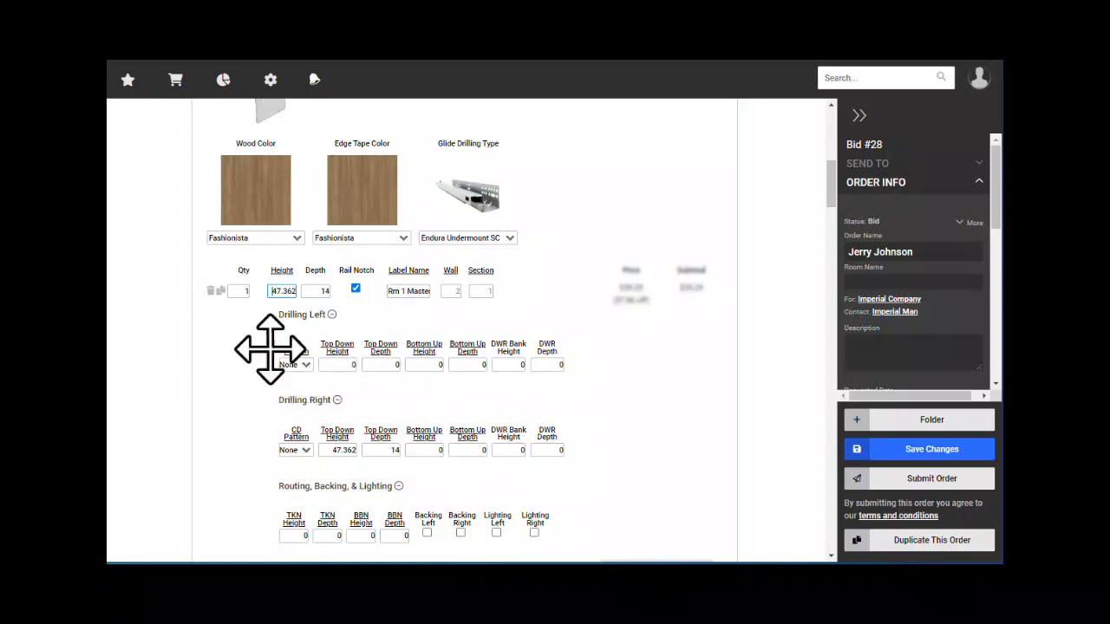
# Collapse the first gable's Drilling Left section, then view its right-side CD Pattern options and the Clean Drill Pattern help
pyautogui.click(332, 314)
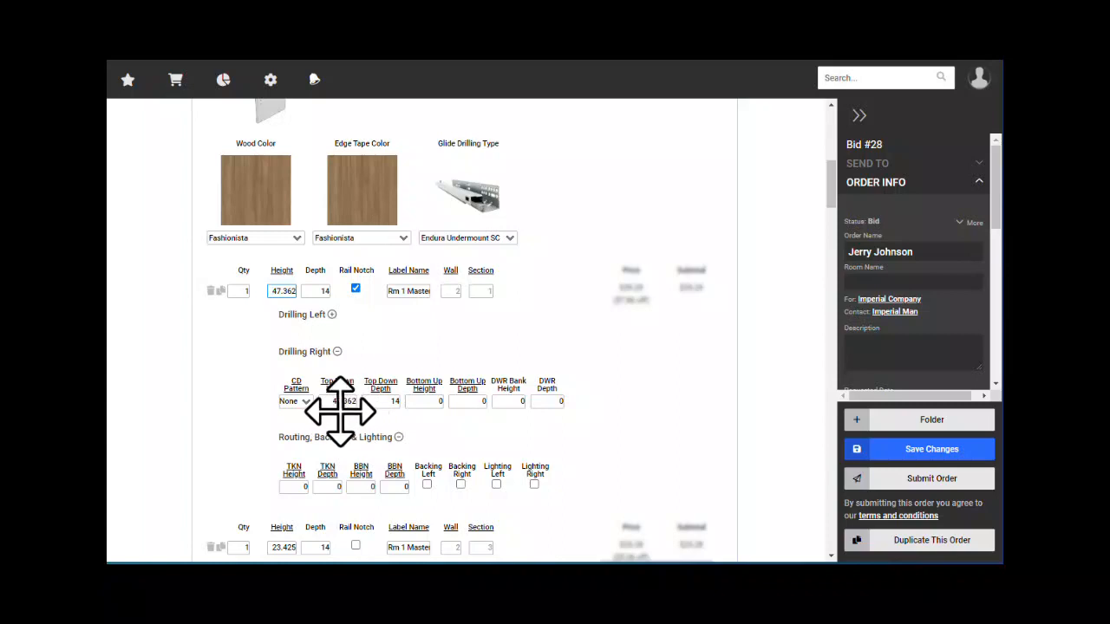
pyautogui.moveTo(337, 404); pyautogui.dragTo(366, 404)
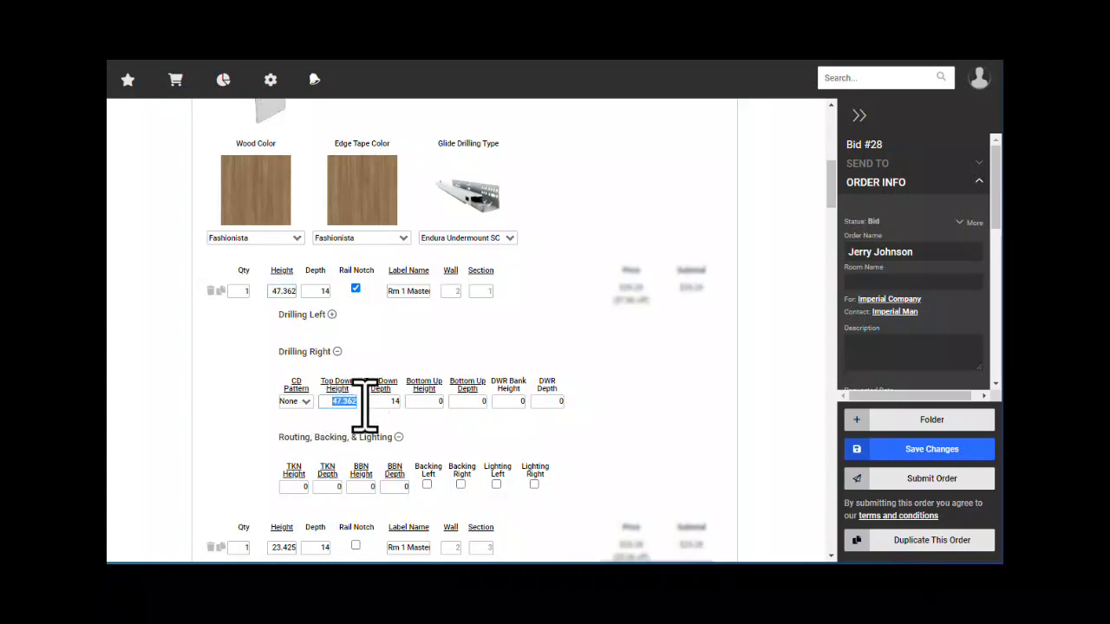
pyautogui.click(304, 402)
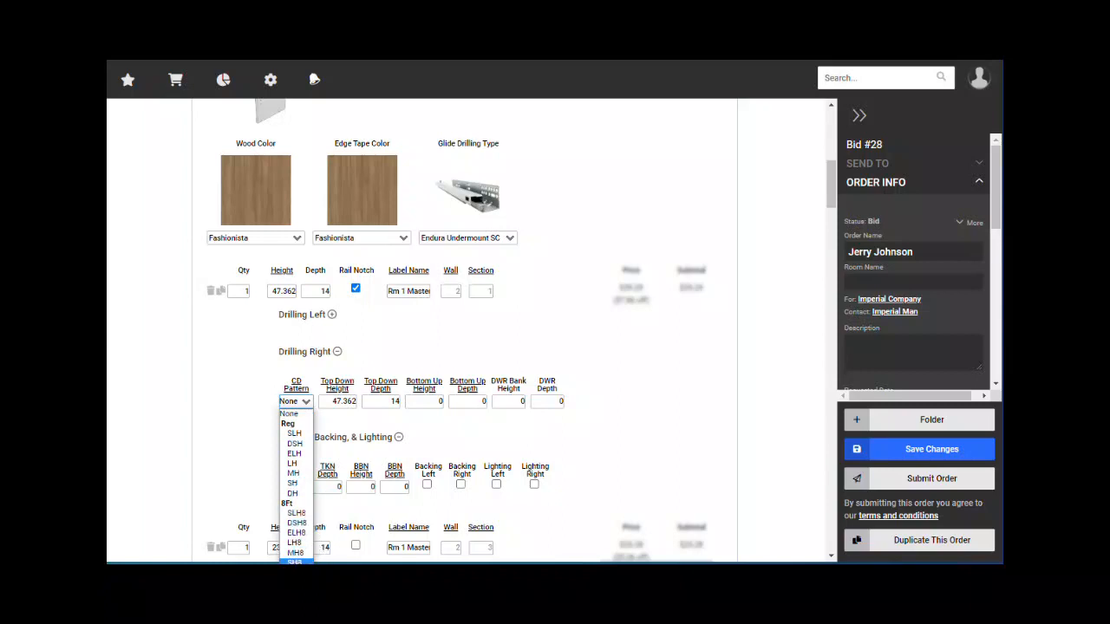
pyautogui.click(296, 386)
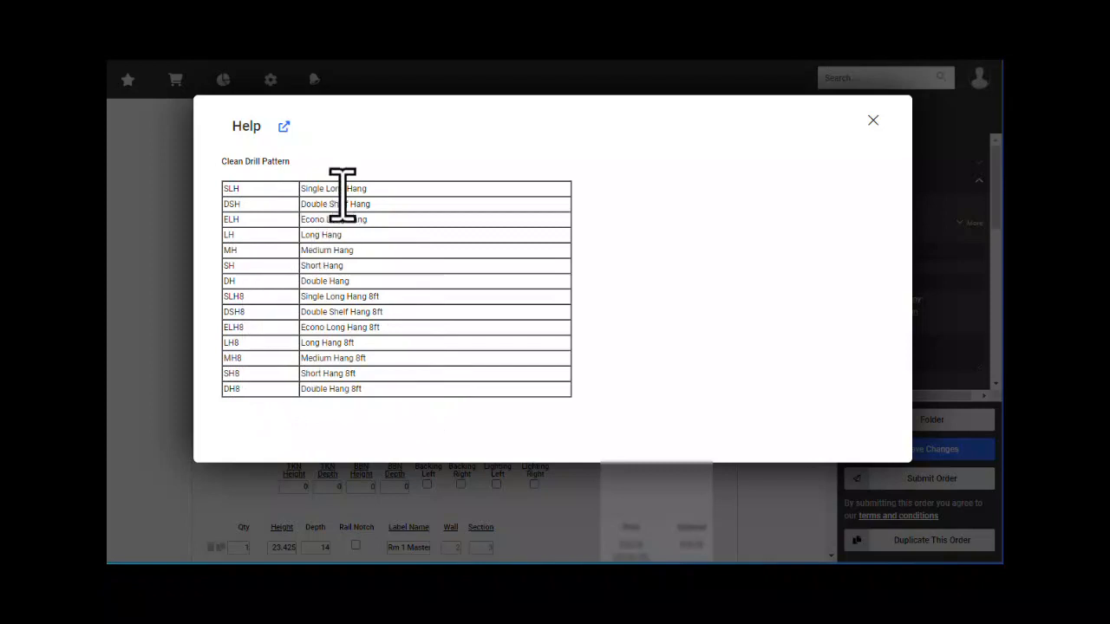
pyautogui.click(872, 120)
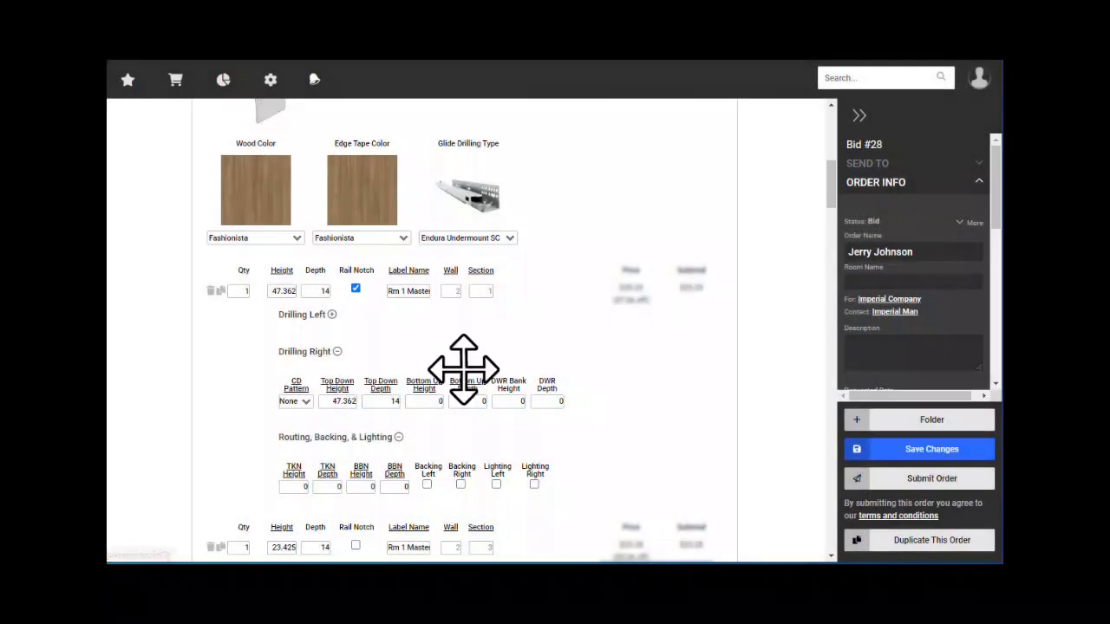
# Set the first gable's right-side CD Pattern to DH and its Top Down Height to 0
pyautogui.click(301, 403)
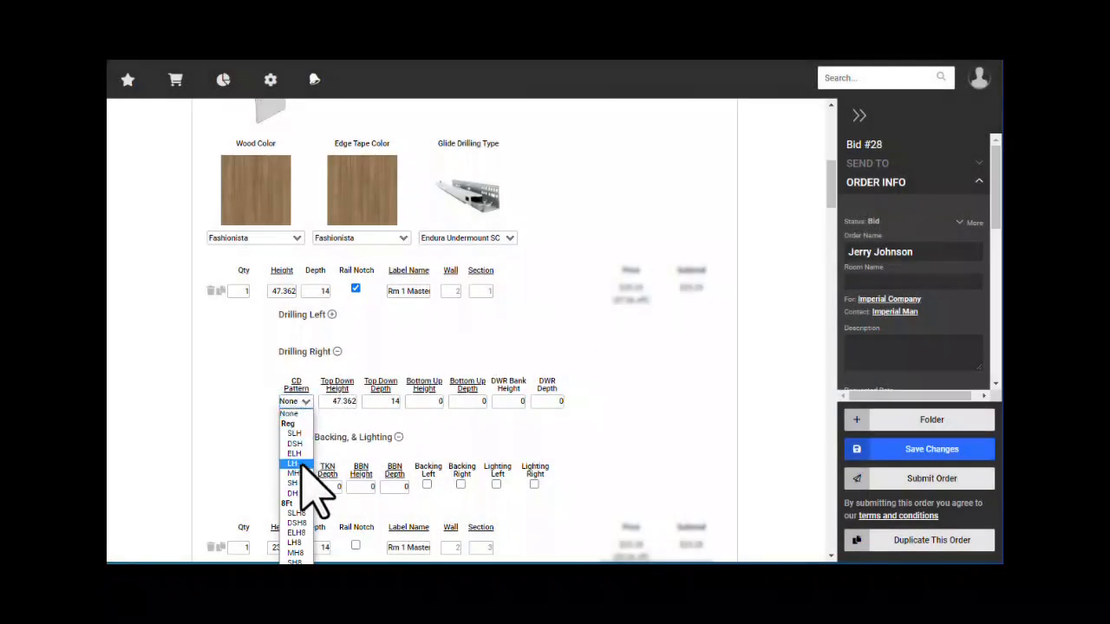
pyautogui.click(297, 494)
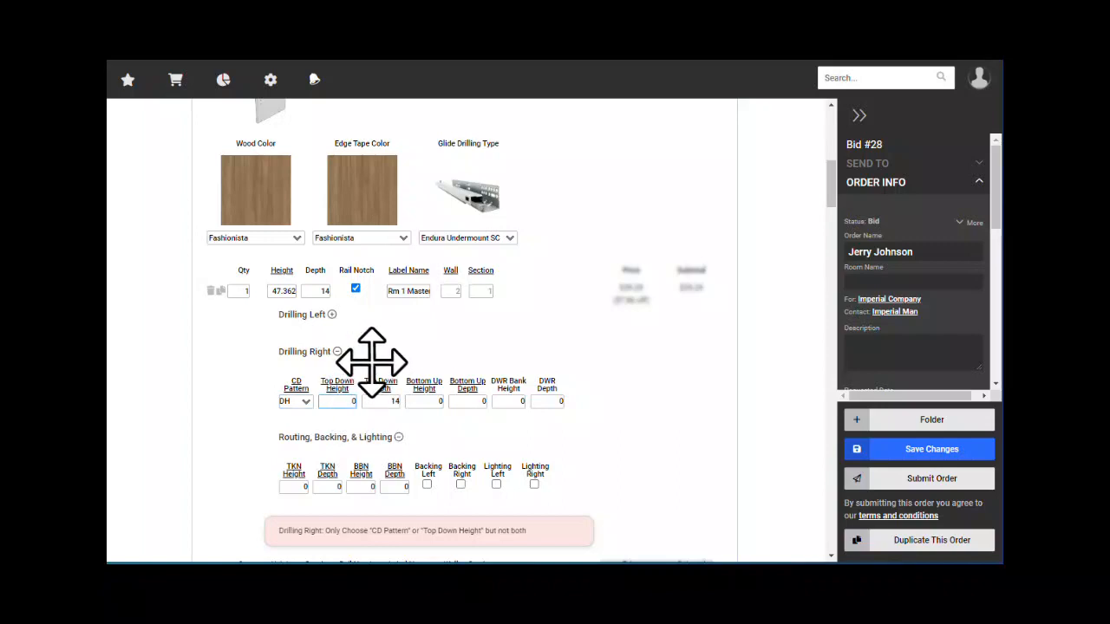
pyautogui.press('Tab')
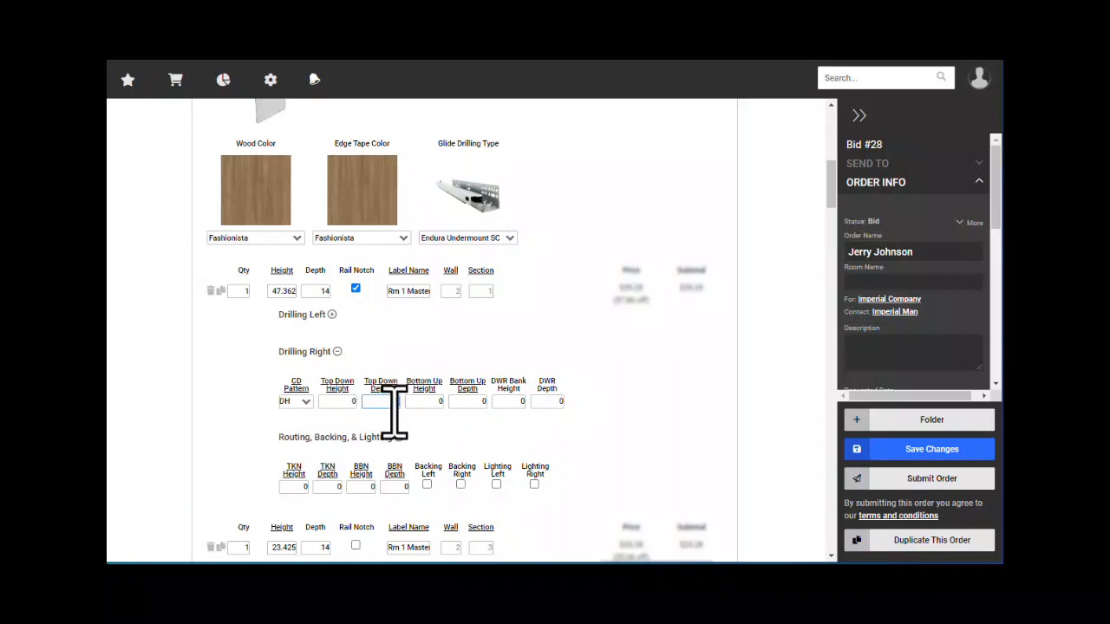
# Collapse the first gable's Drilling Right and Routing, Backing, & Lighting sections, and mark the panel between sections 1 and 2 in Drawings-133.pdf
pyautogui.click(337, 352)
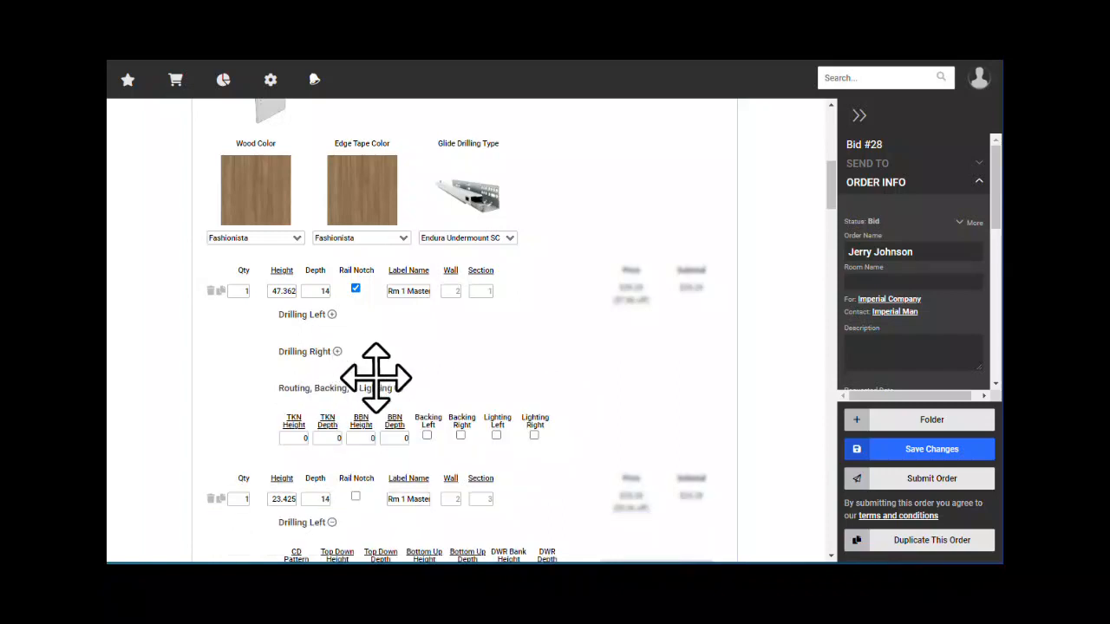
pyautogui.click(398, 389)
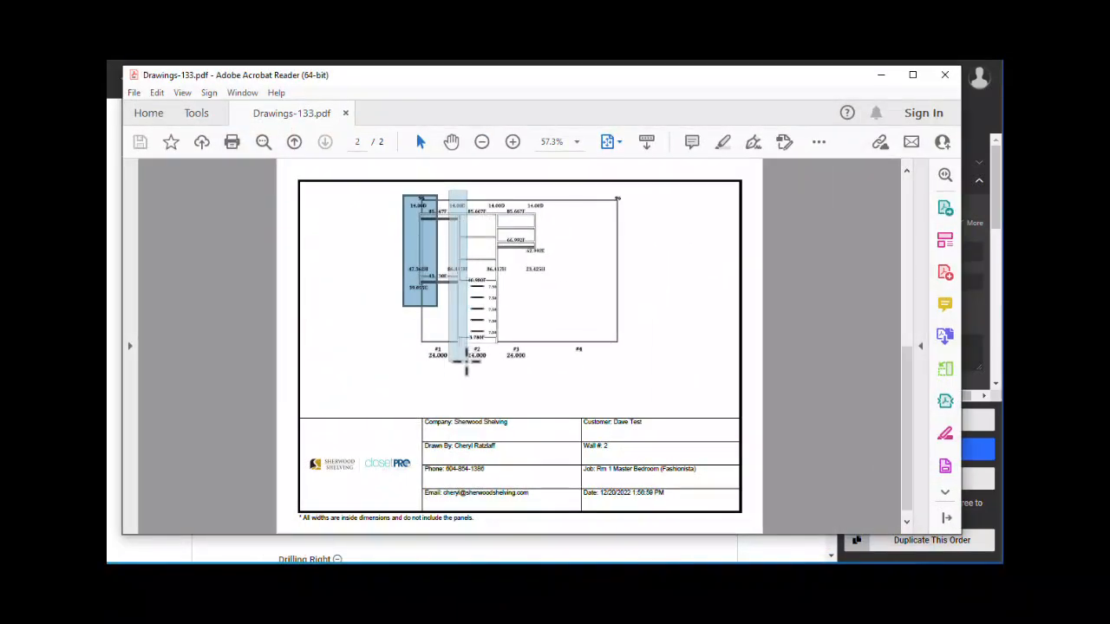
pyautogui.click(466, 260)
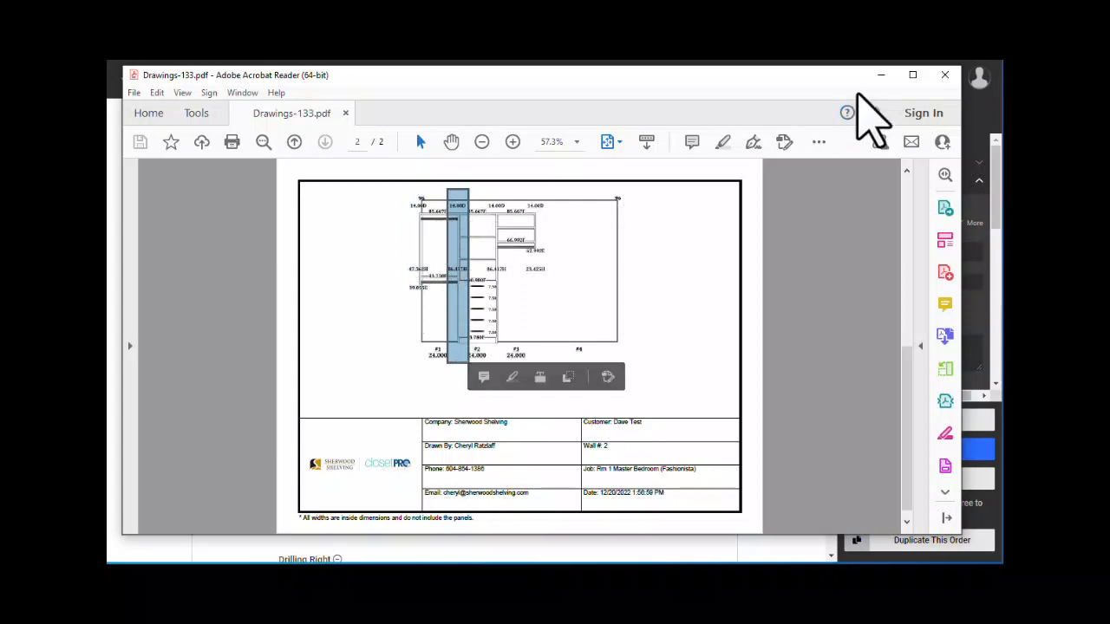
pyautogui.click(880, 75)
# For the 86.417-high gable of section 2, set the left-side Top Down Height to 0 and CD Pattern to DH
pyautogui.scroll(-5, 429, 354)
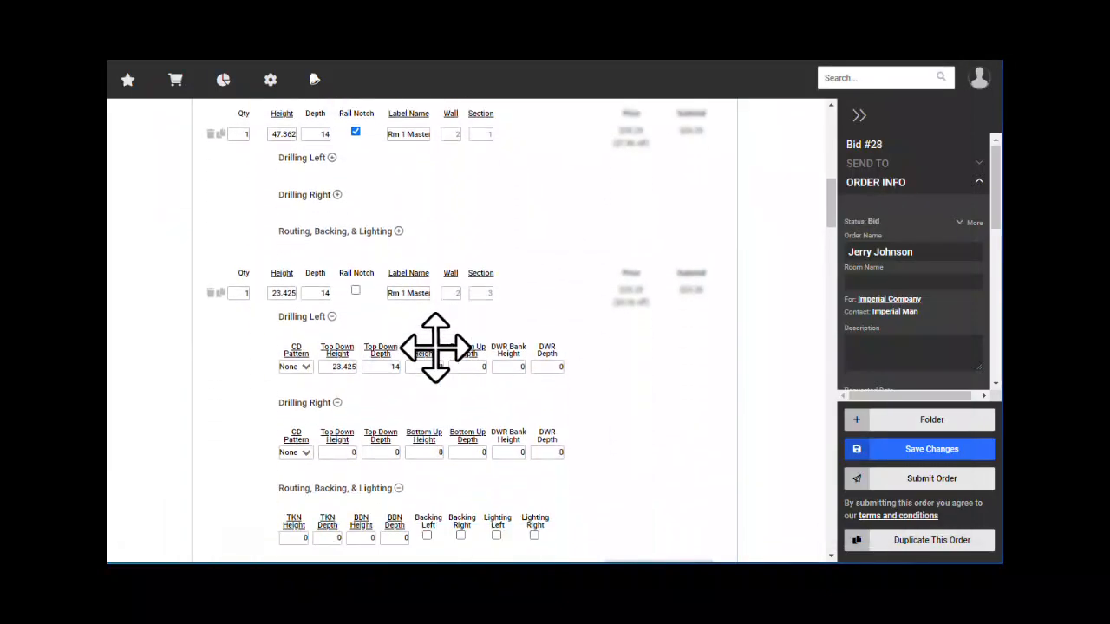
pyautogui.scroll(-3, 440, 346)
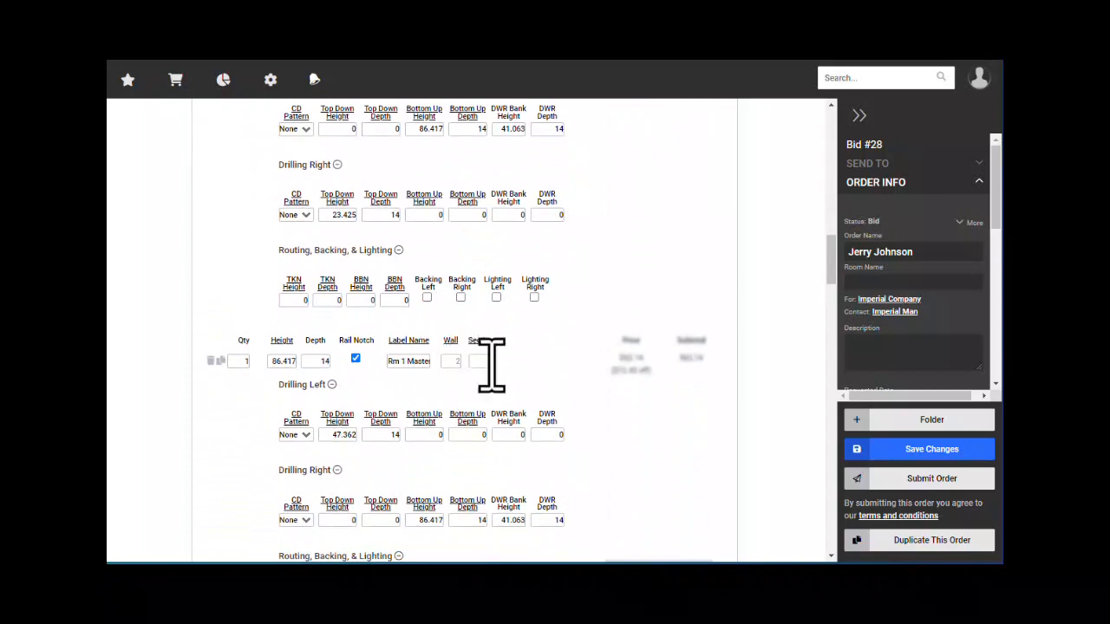
pyautogui.scroll(-1, 399, 416)
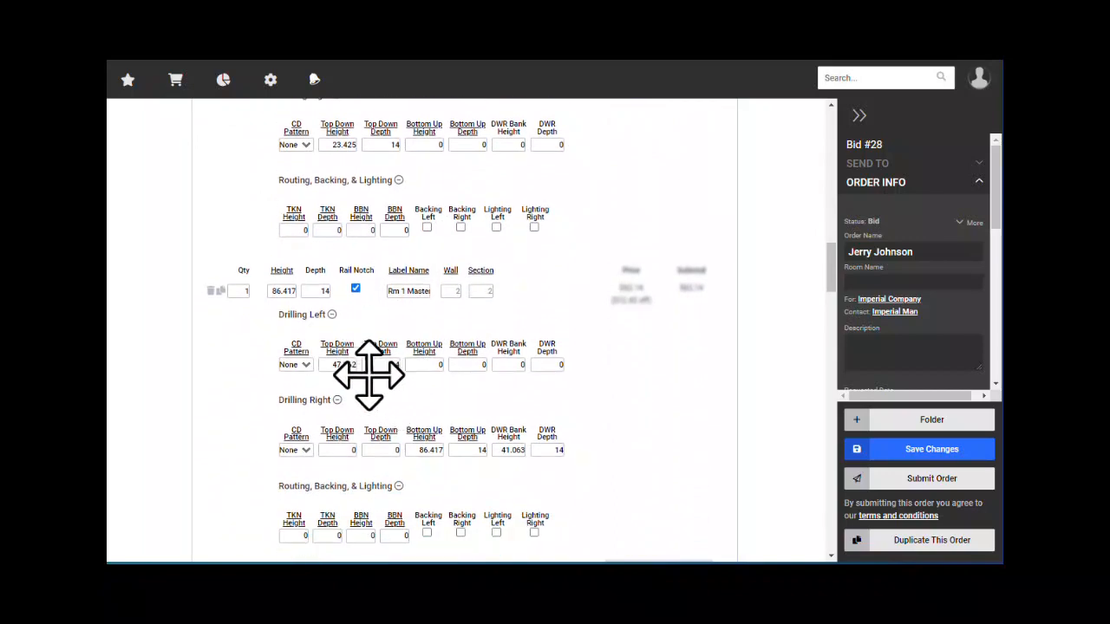
pyautogui.moveTo(335, 368); pyautogui.dragTo(361, 367)
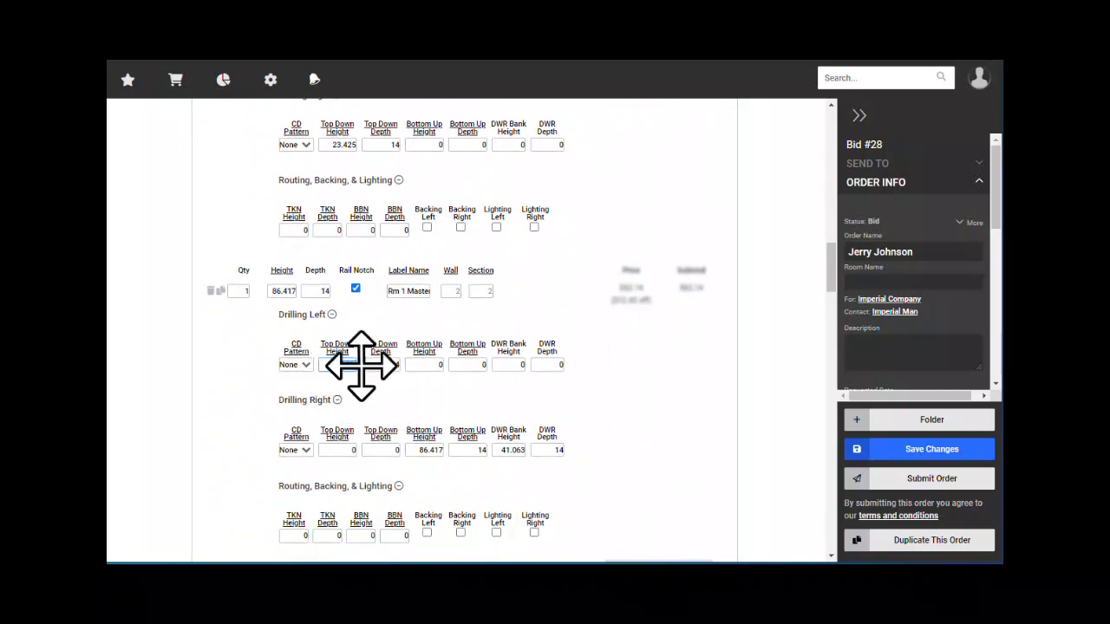
pyautogui.write('0')
pyautogui.click(295, 364)
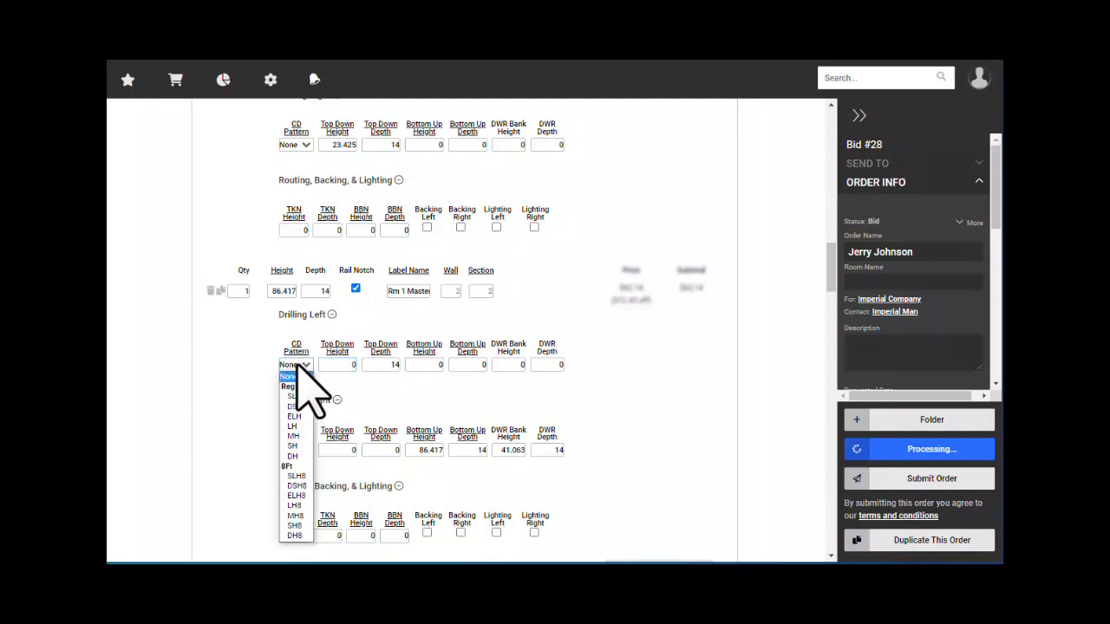
pyautogui.click(295, 456)
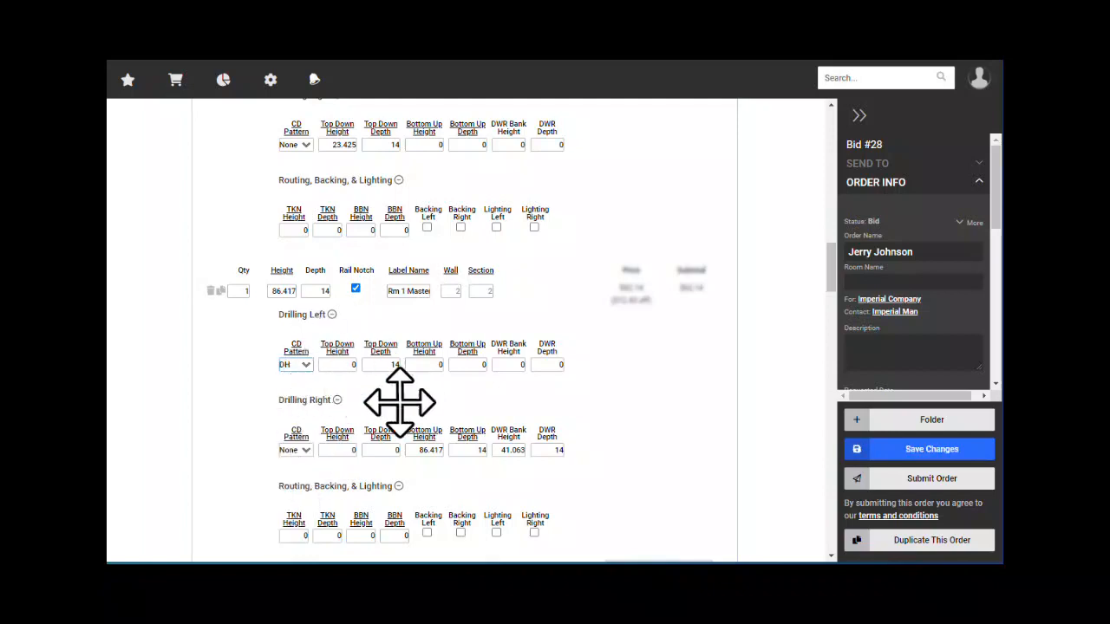
pyautogui.click(346, 365)
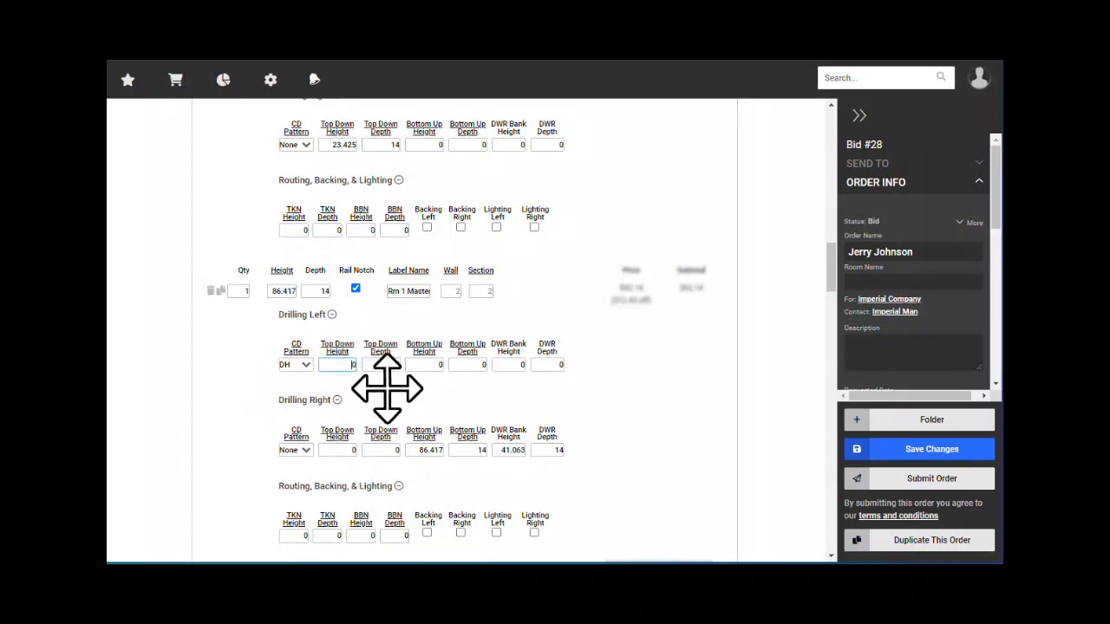
# Mark the panel between sections 2 and 3 in Drawings-133.pdf to identify the next gable, and return to the order
pyautogui.hotkey('alt', 'Tab')
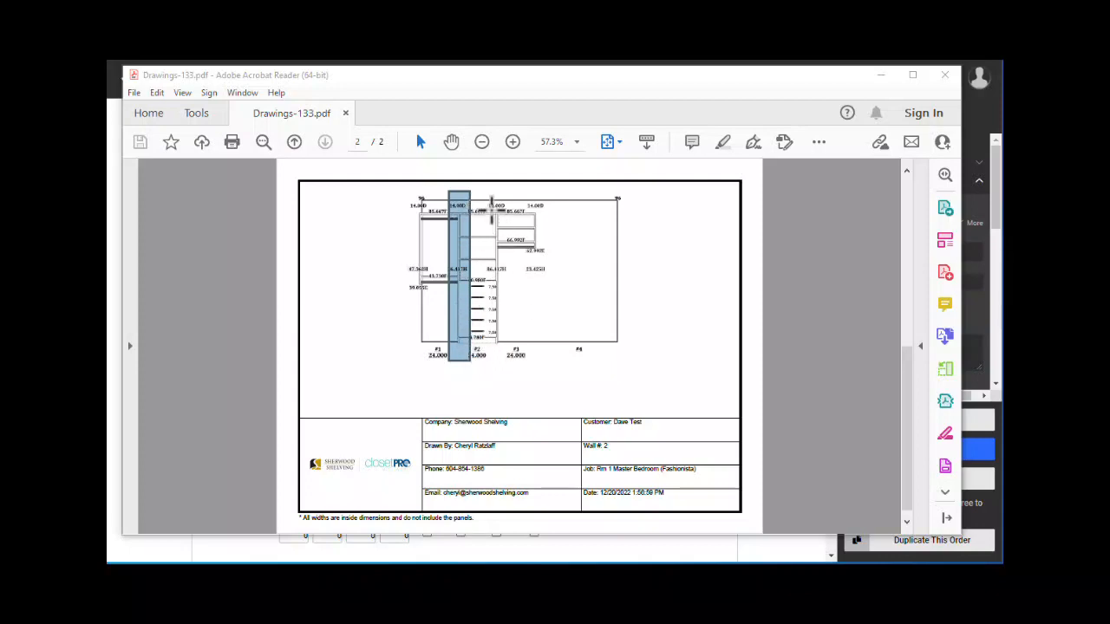
pyautogui.moveTo(491, 193); pyautogui.dragTo(503, 378)
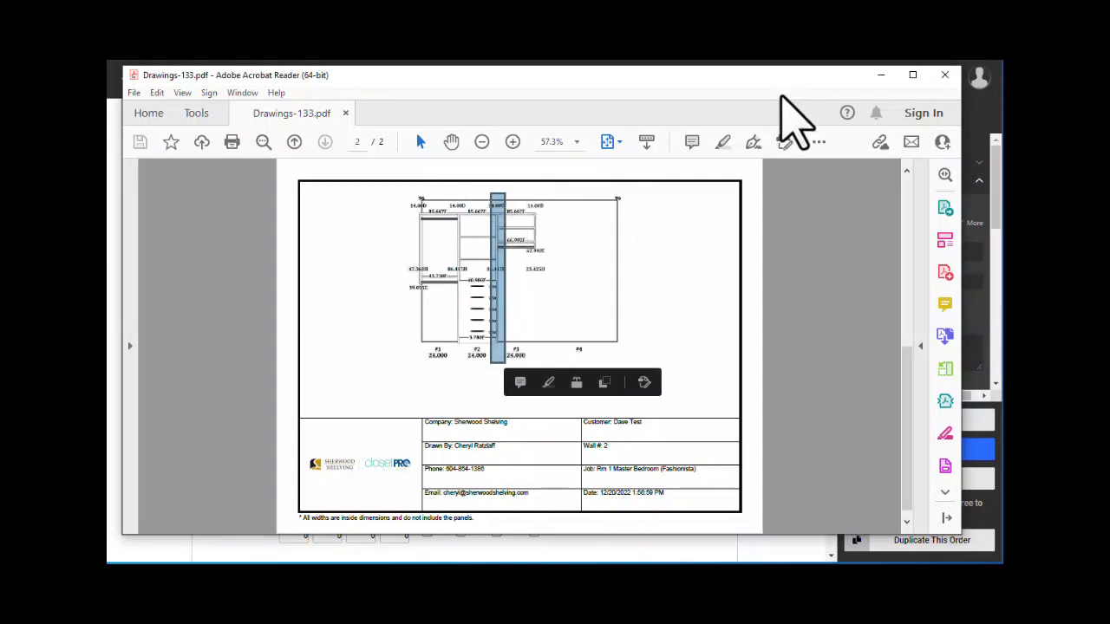
pyautogui.click(770, 33)
# Set the 86.417-high section 3 gable's right-side CD Pattern to LH and Top Down Height to 0, and collapse all its detail sections
pyautogui.scroll(6, 425, 340)
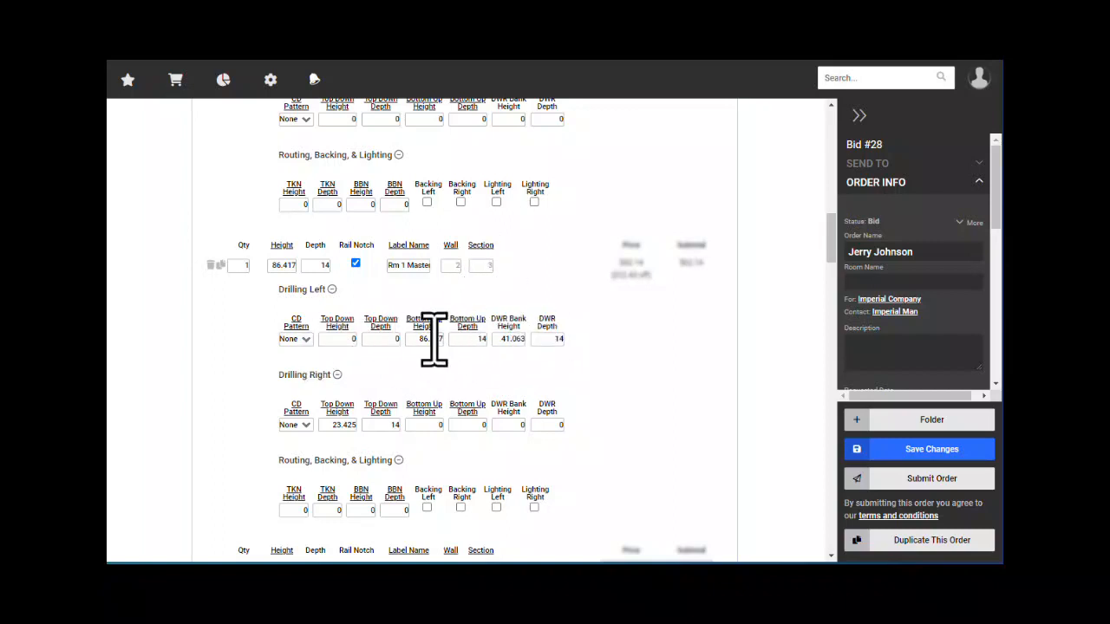
pyautogui.click(331, 290)
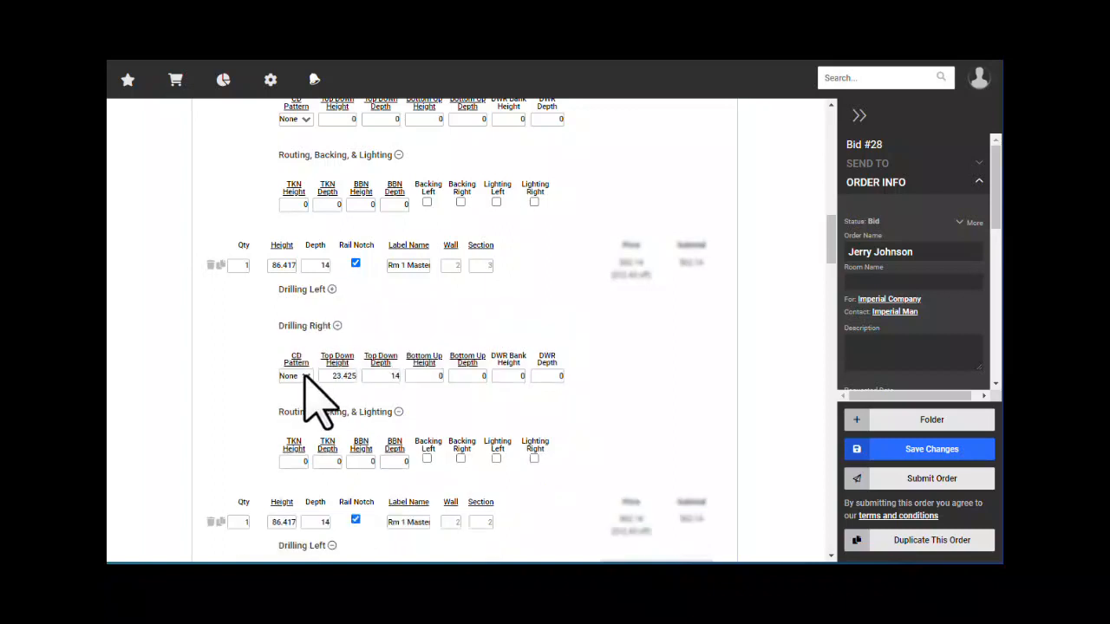
pyautogui.click(305, 378)
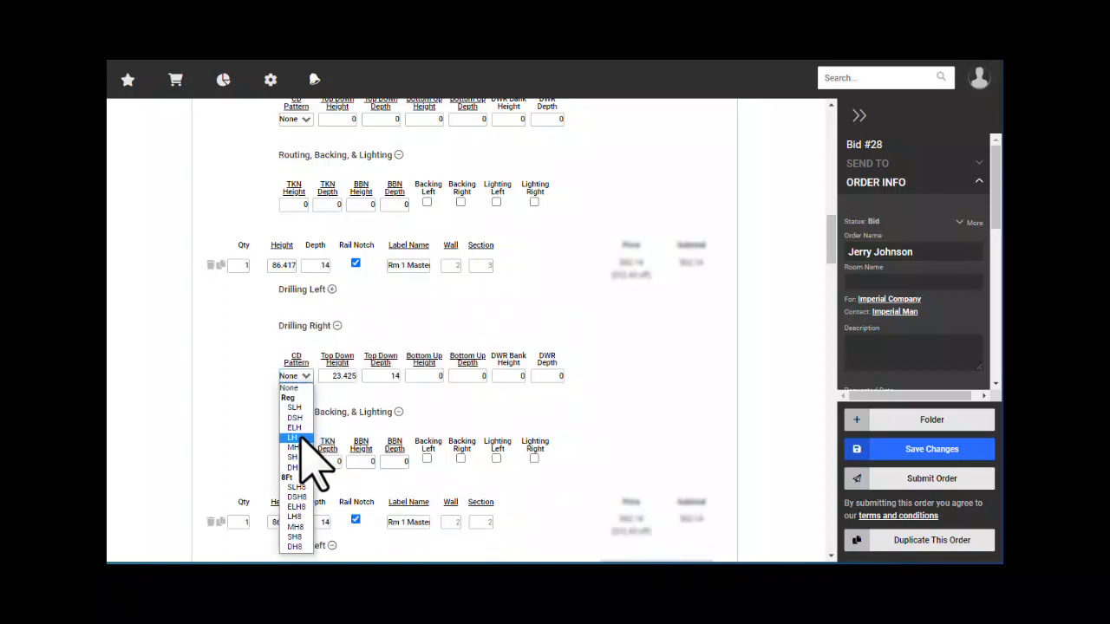
pyautogui.click(294, 438)
pyautogui.doubleClick(335, 377)
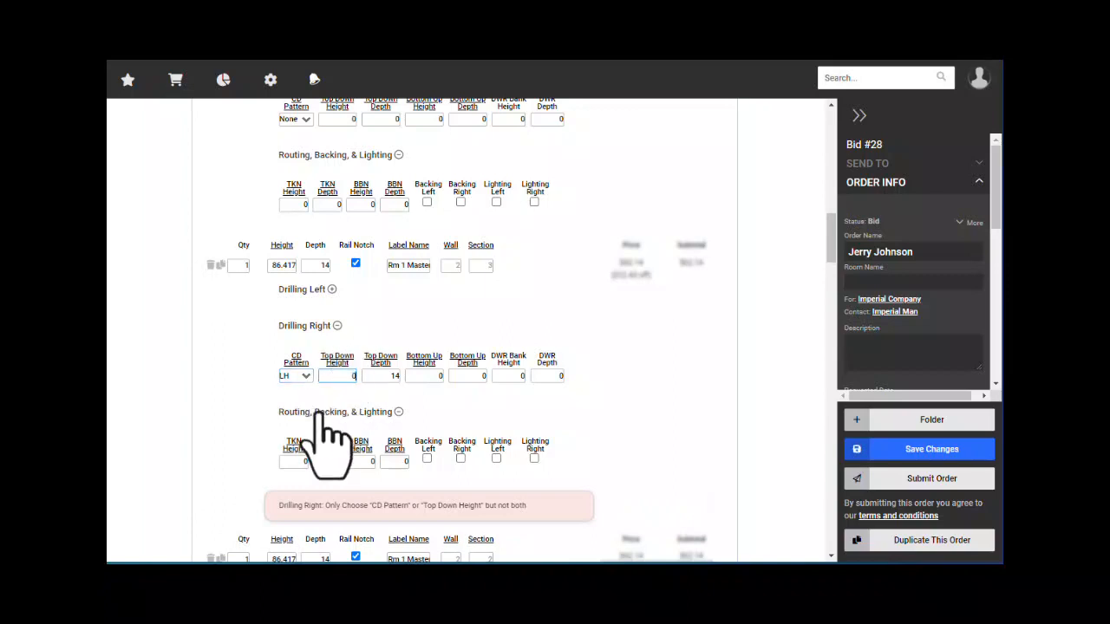
pyautogui.press('Tab')
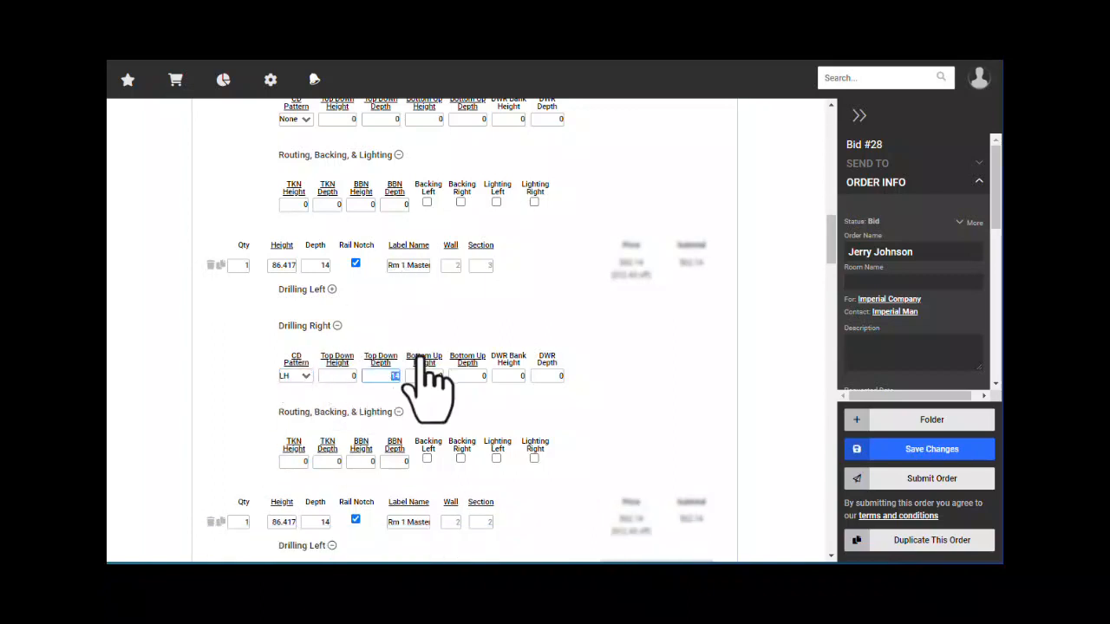
pyautogui.click(337, 326)
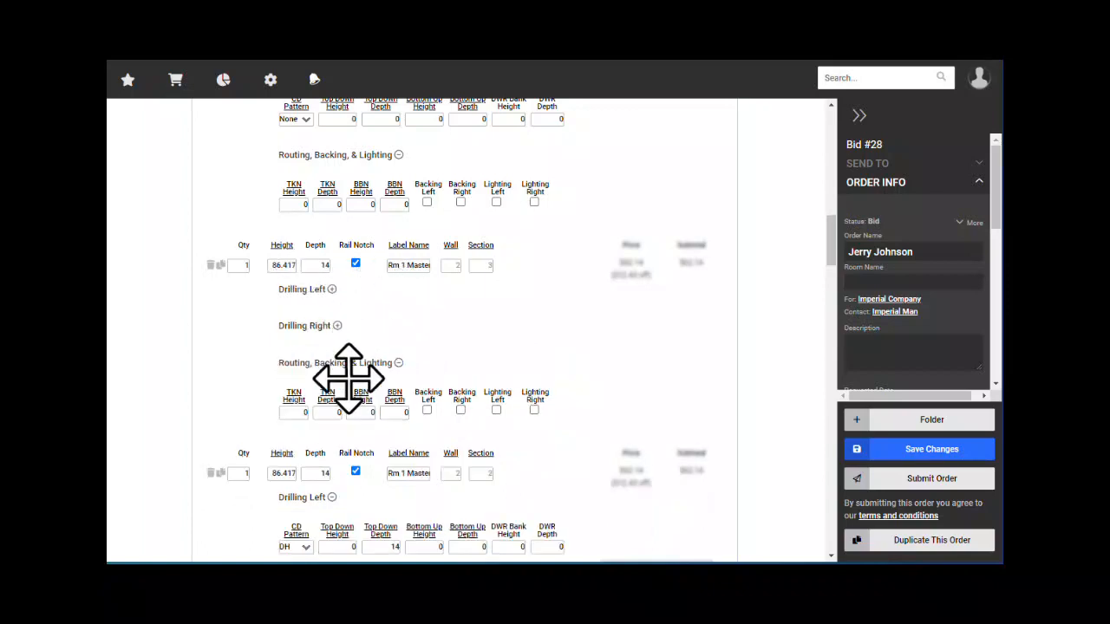
pyautogui.click(398, 362)
# Go back to the 23.425-high gable line and mark the end panel of section 3 in Drawings-133.pdf for comparison
pyautogui.scroll(2, 375, 314)
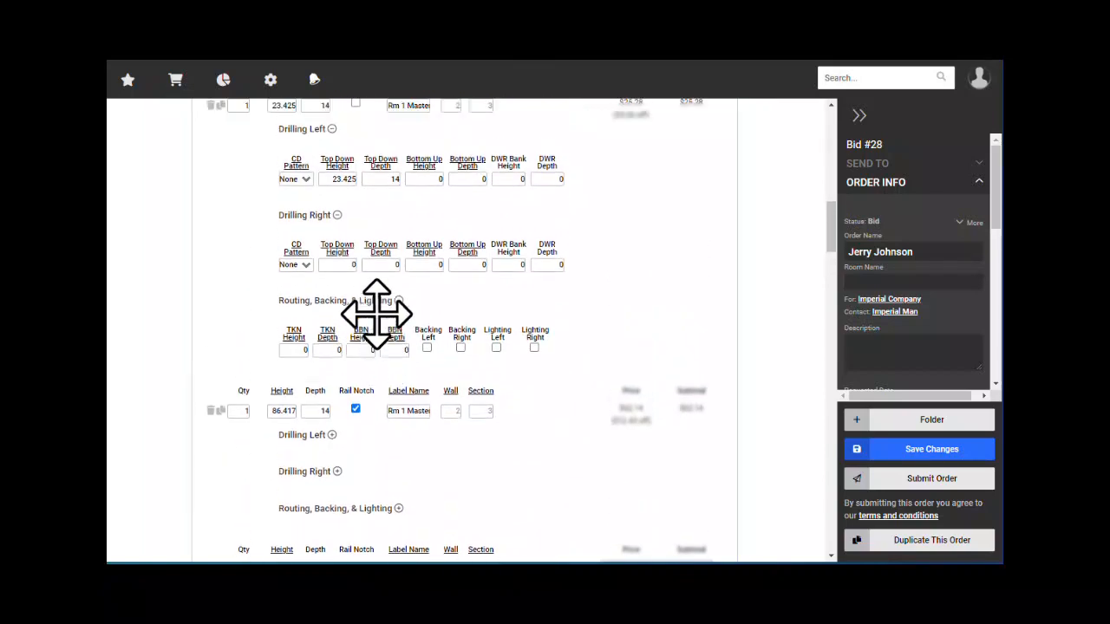
pyautogui.scroll(2, 375, 314)
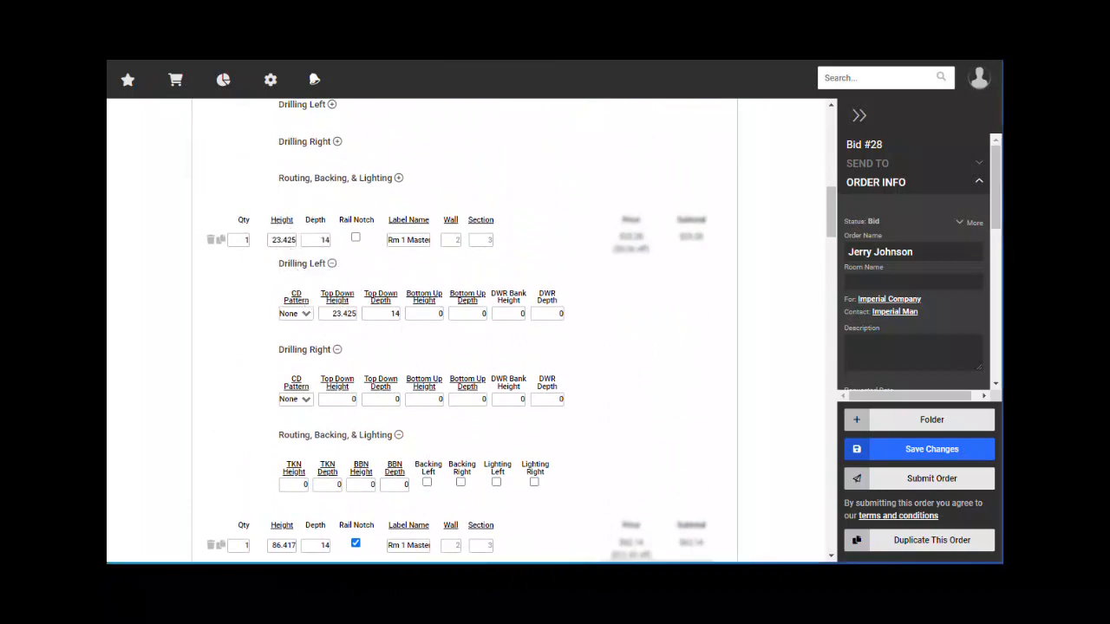
pyautogui.hotkey('alt', 'Tab')
pyautogui.moveTo(530, 200); pyautogui.dragTo(548, 263)
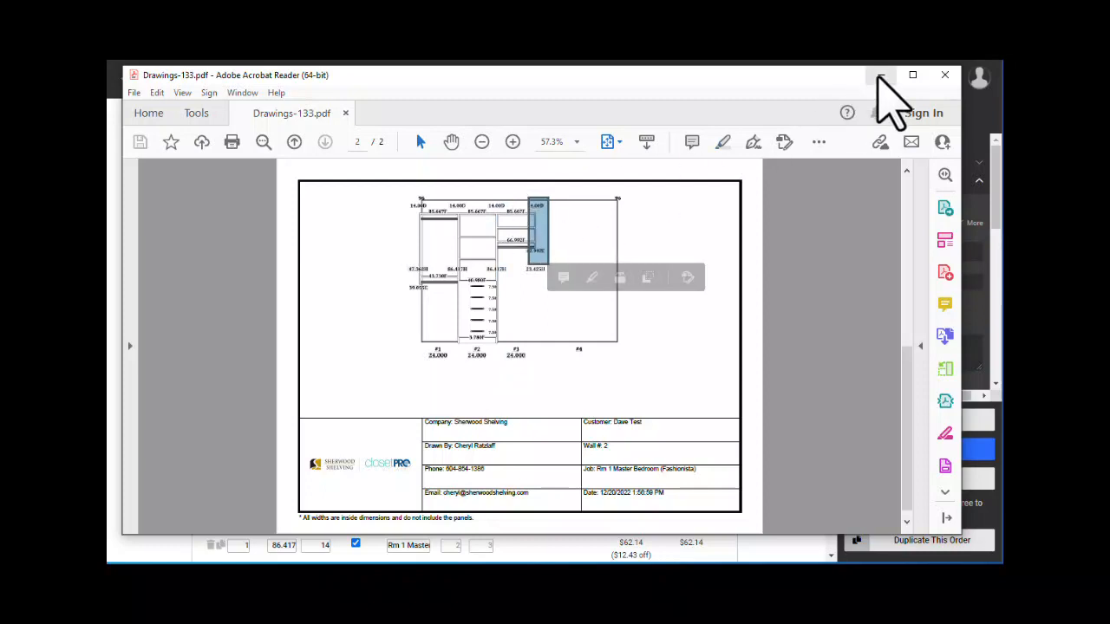
pyautogui.click(869, 74)
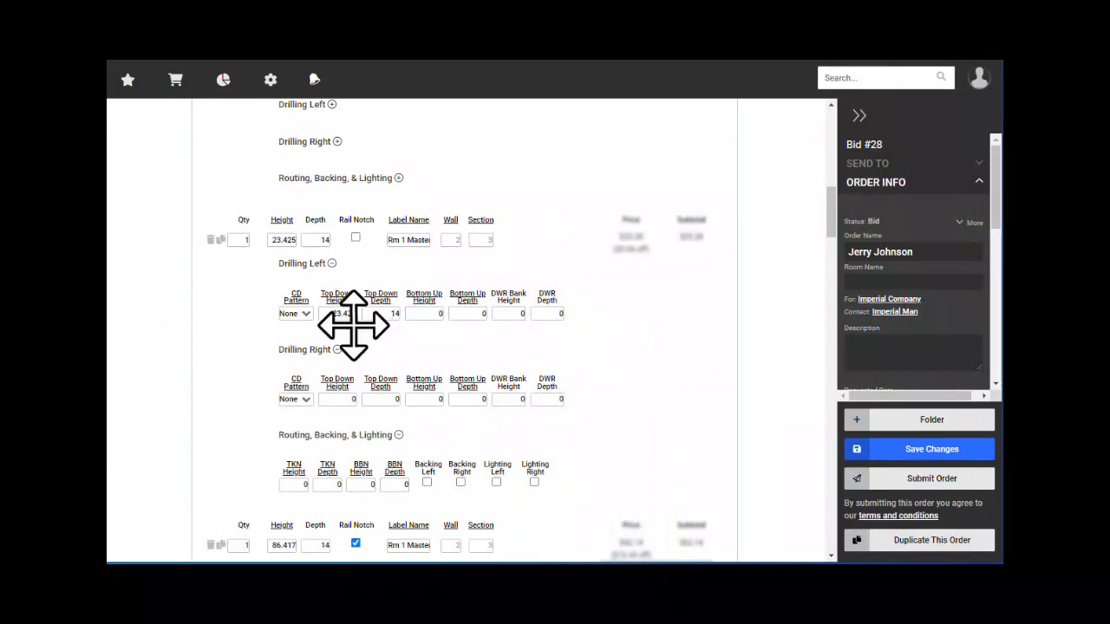
# Set the 23.425-high gable's left-side Top Down Height to 0 and CD Pattern to LH, and collapse all its detail sections
pyautogui.moveTo(333, 315); pyautogui.dragTo(372, 317)
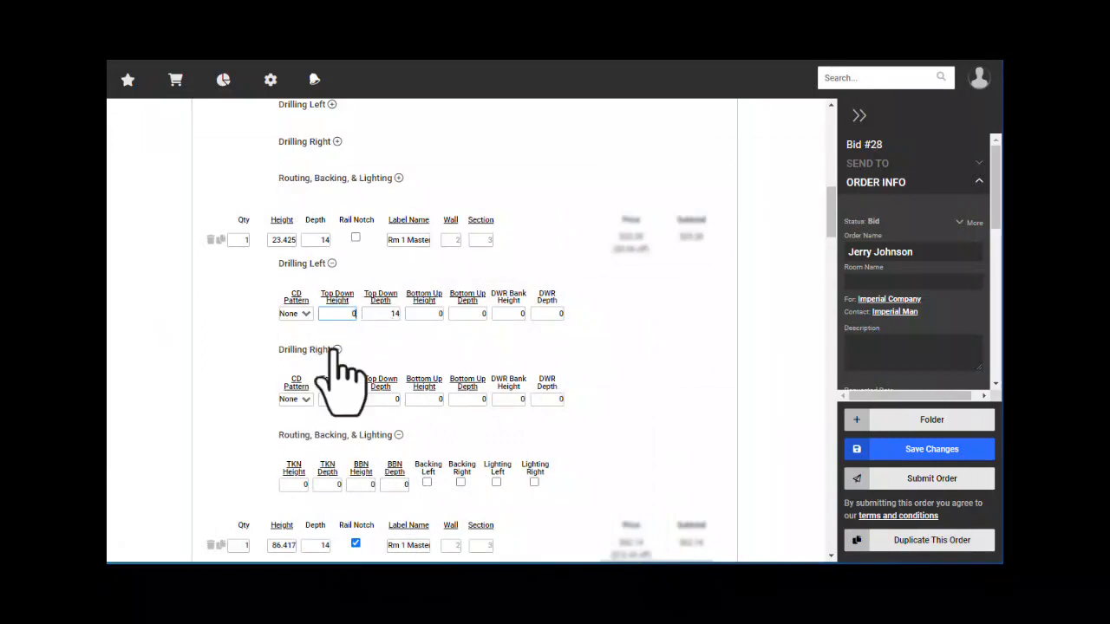
pyautogui.click(295, 313)
pyautogui.click(301, 373)
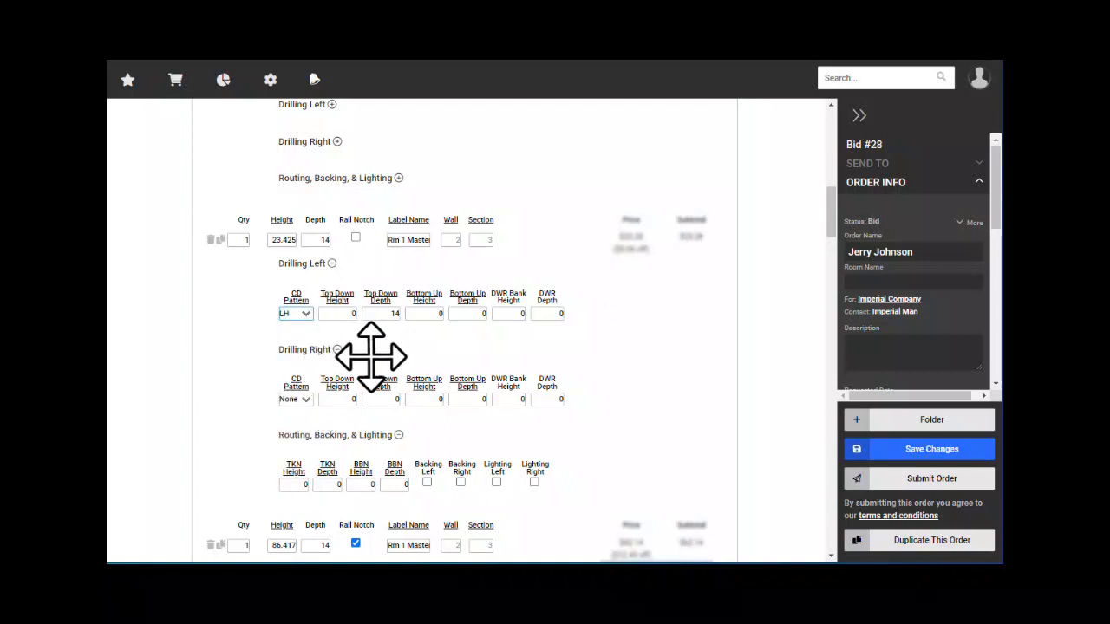
pyautogui.click(331, 263)
pyautogui.click(337, 300)
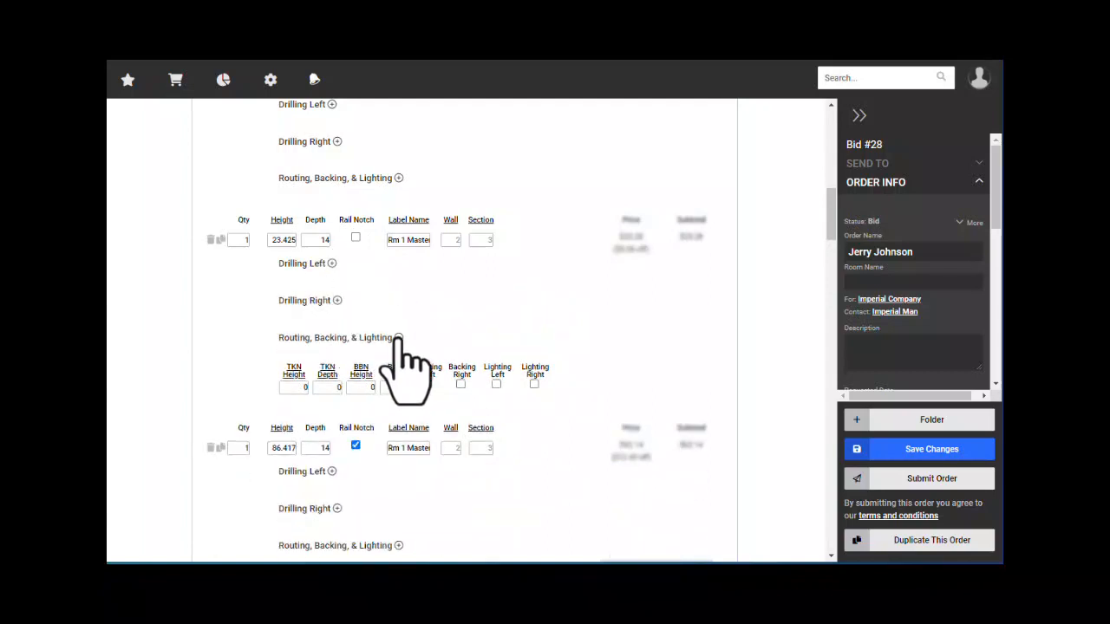
pyautogui.click(398, 337)
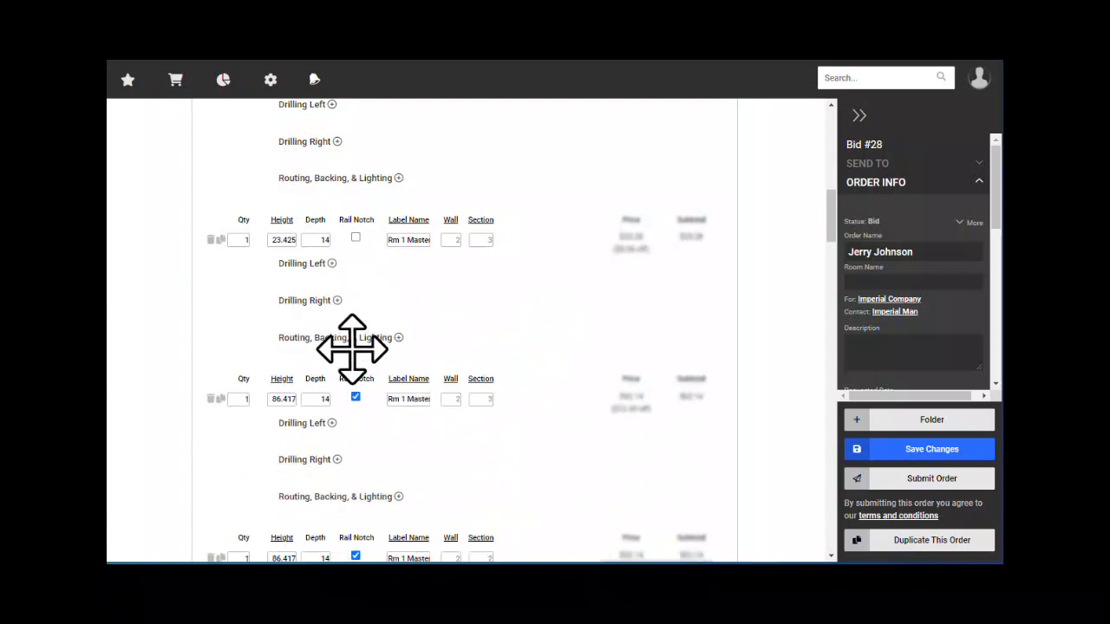